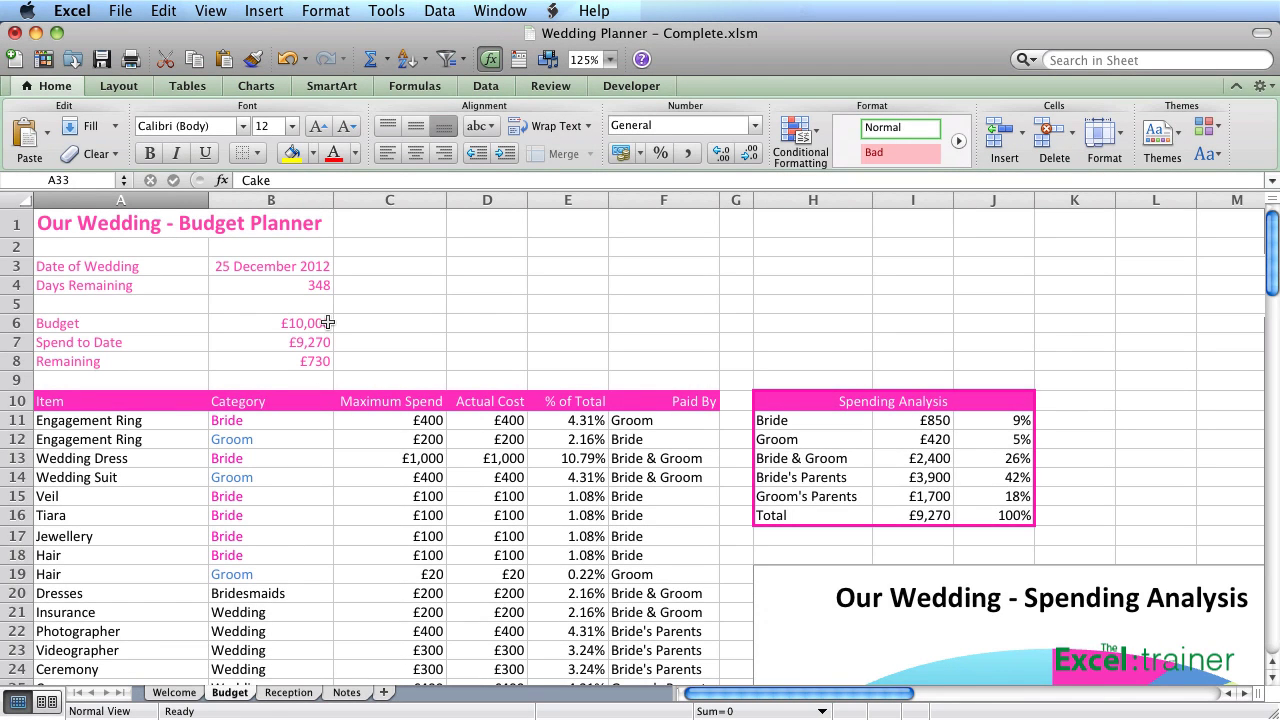
Check the Days Remaining formula and set the Date of Wedding in B3 to 1/2/2012
click(274, 266)
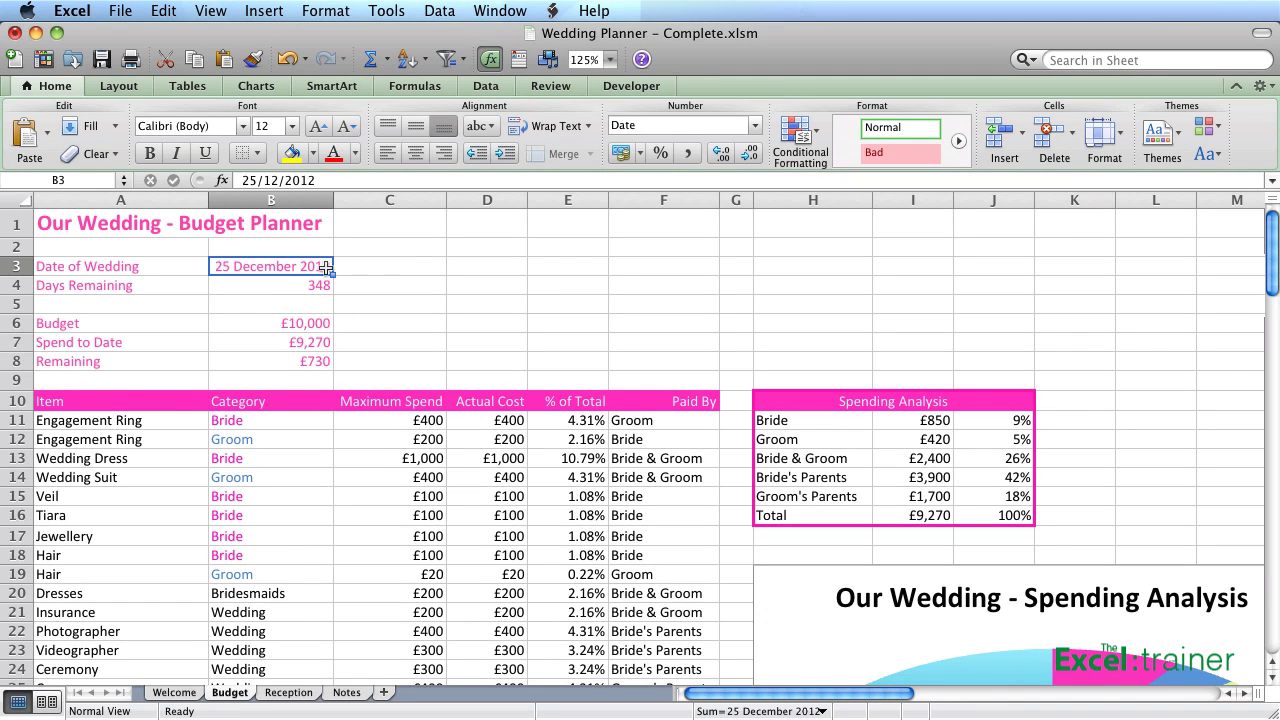
click(319, 285)
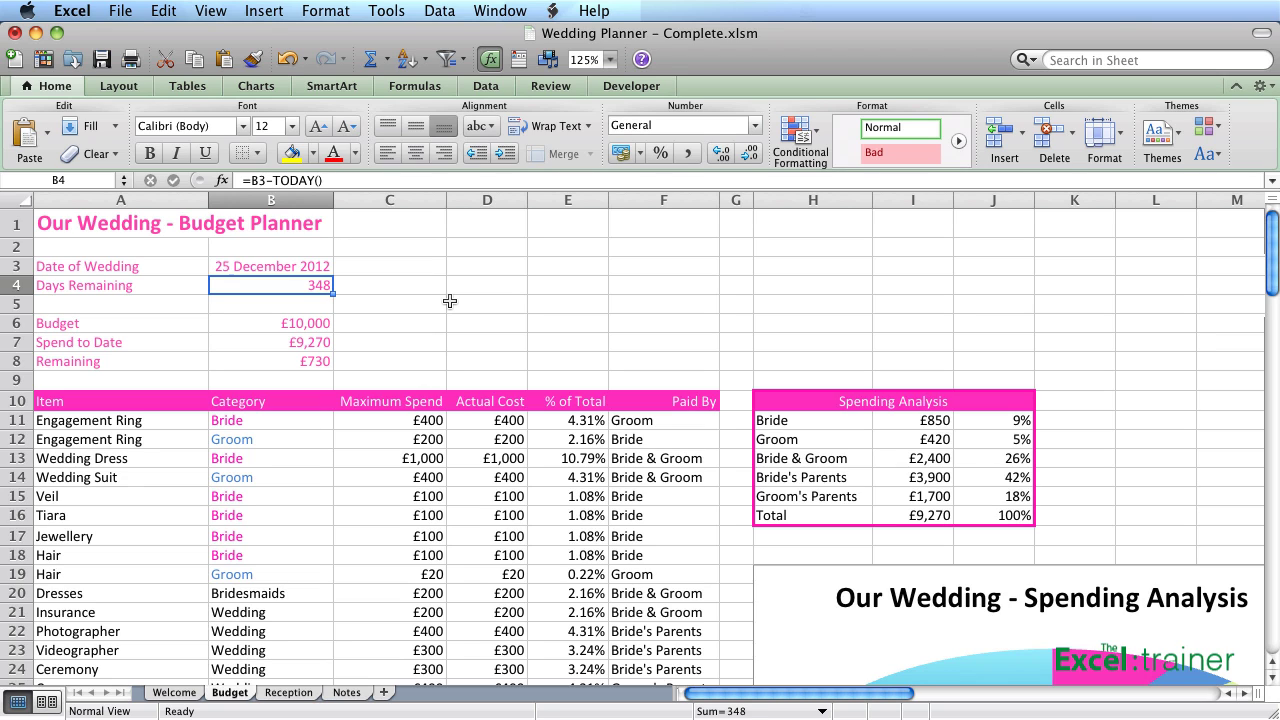
key(Up)
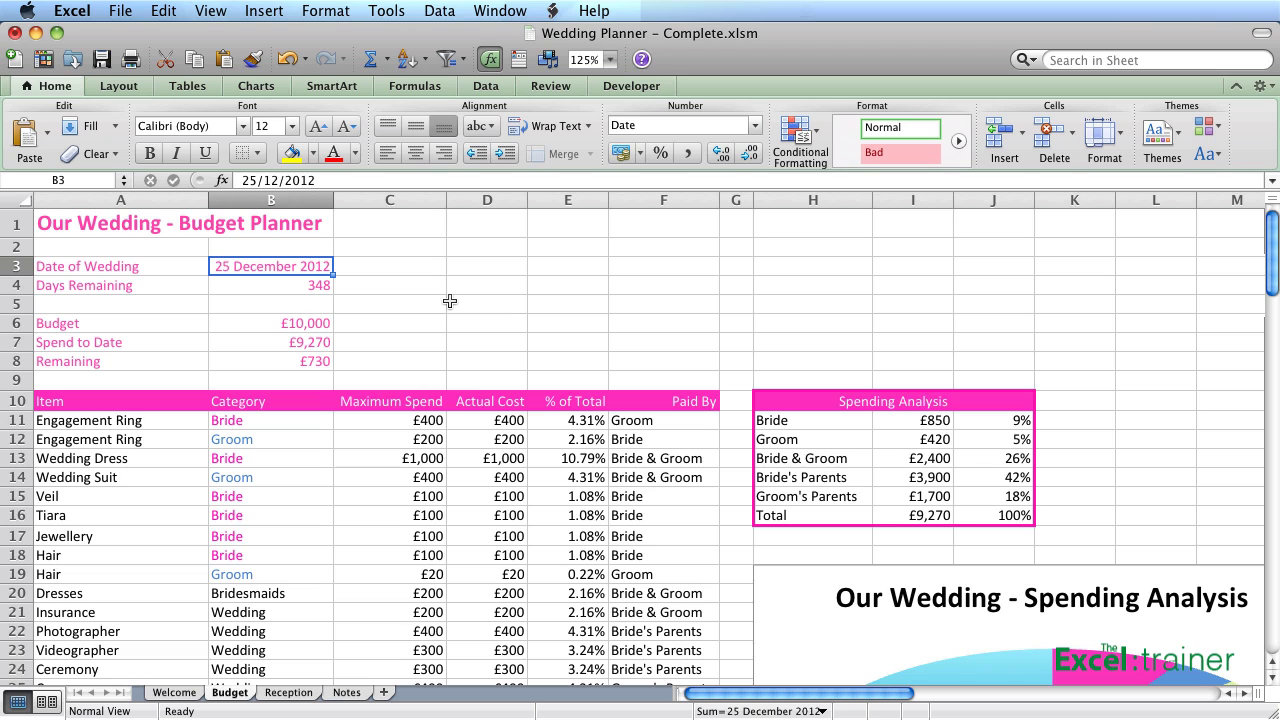
text(1/)
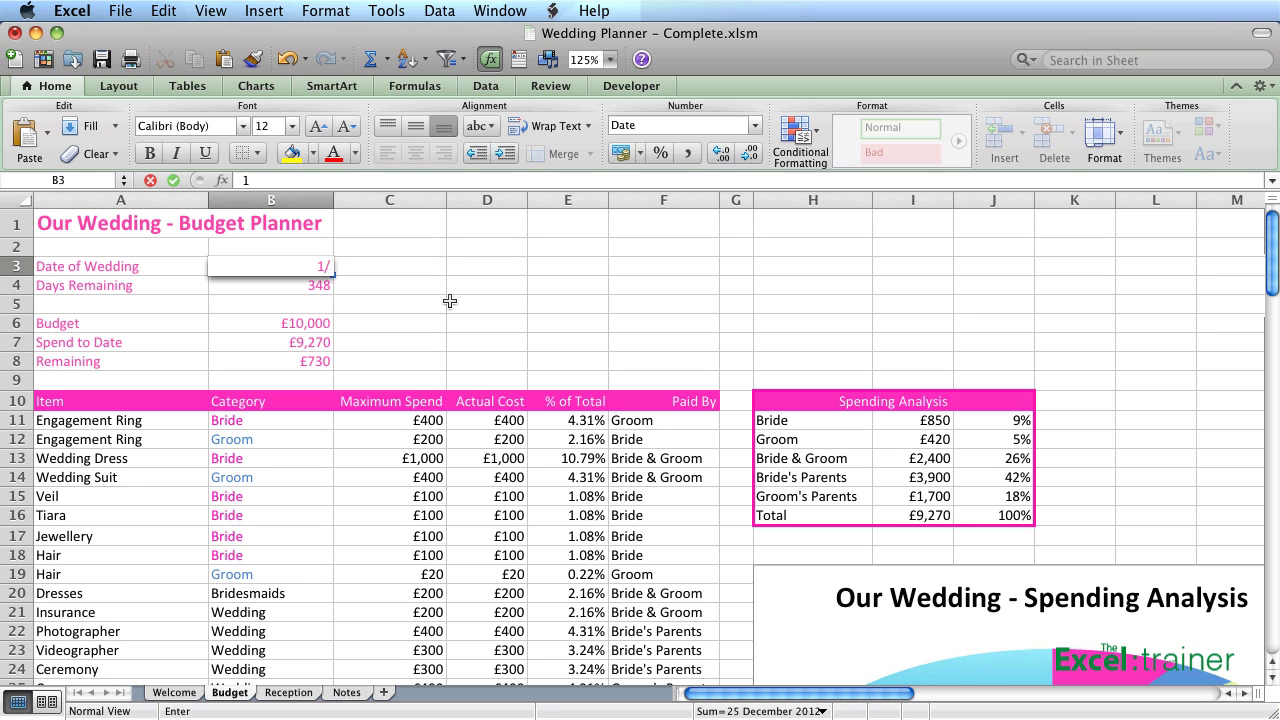
text(2/2012)
key(Return)
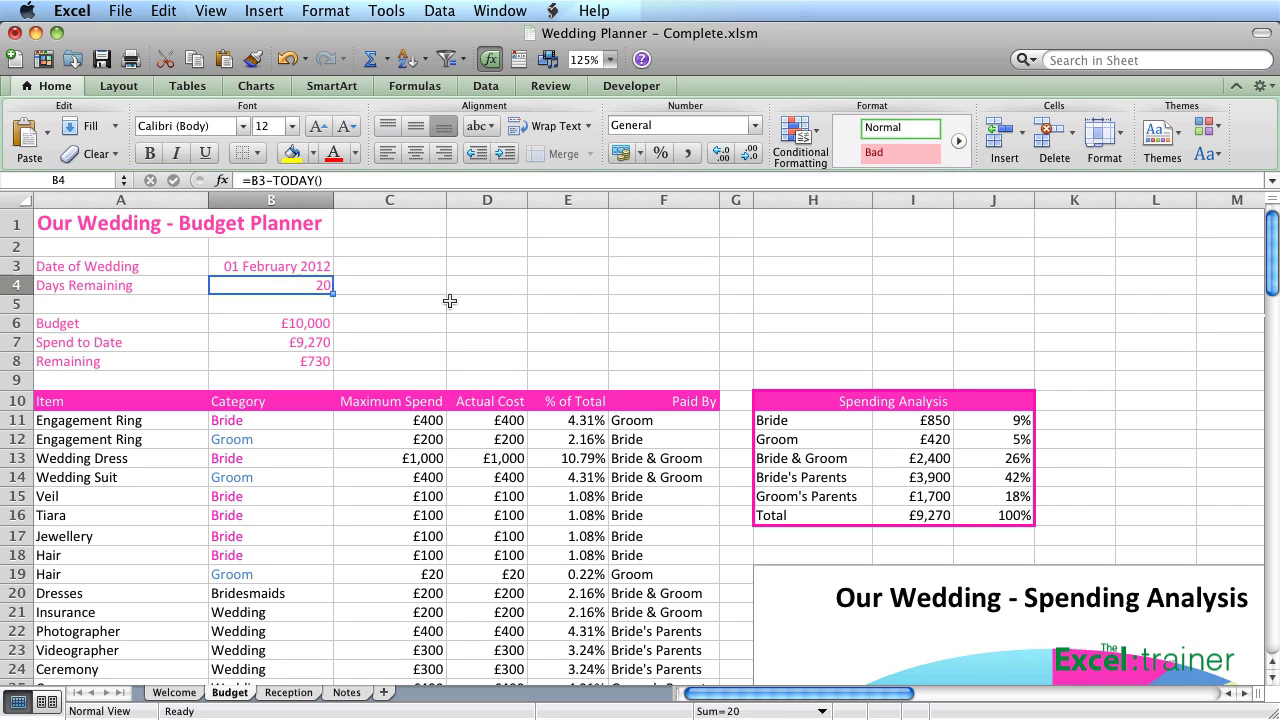
Select the Budget amount in B6 and set the sheet zoom to 75%
key(Down)
key(Down)
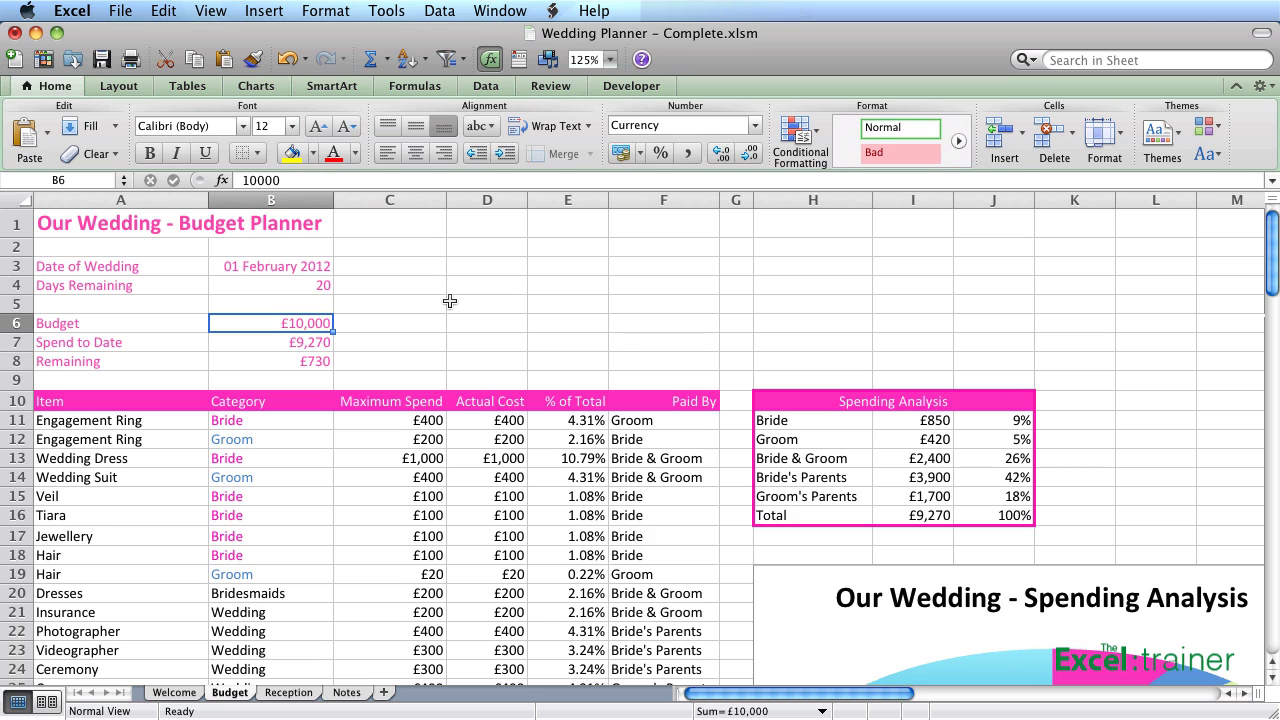
click(615, 61)
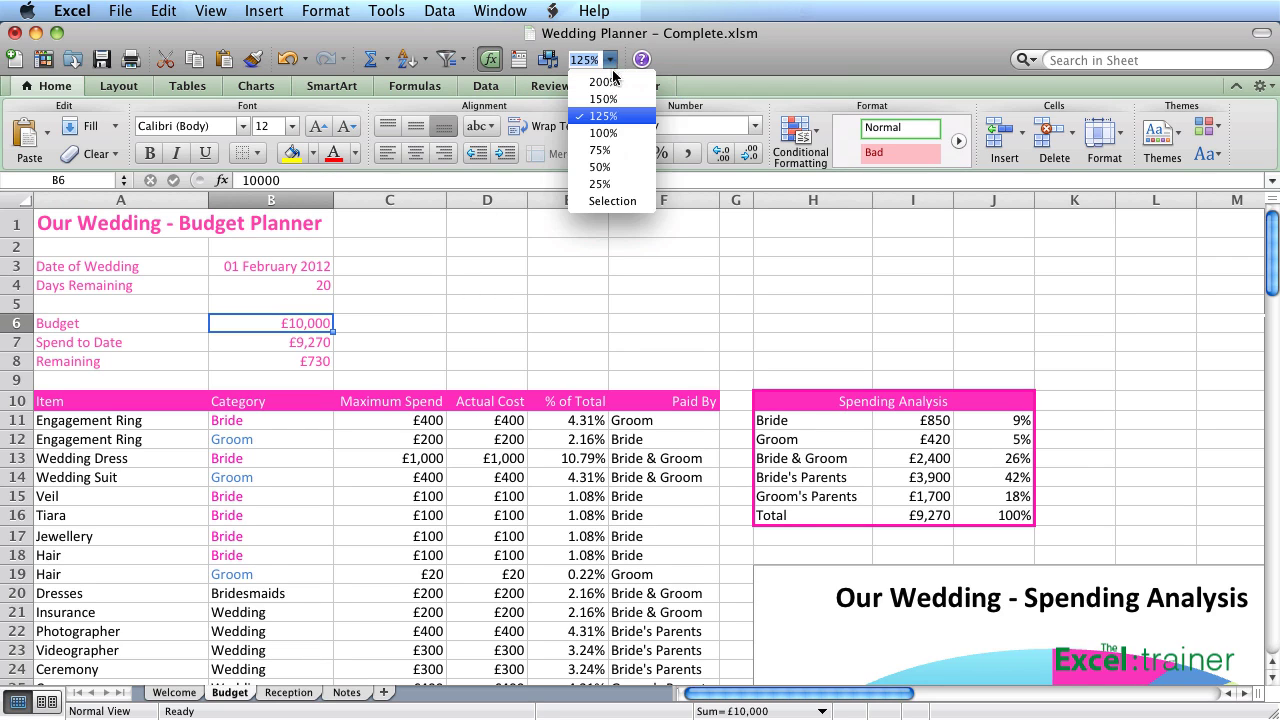
click(603, 150)
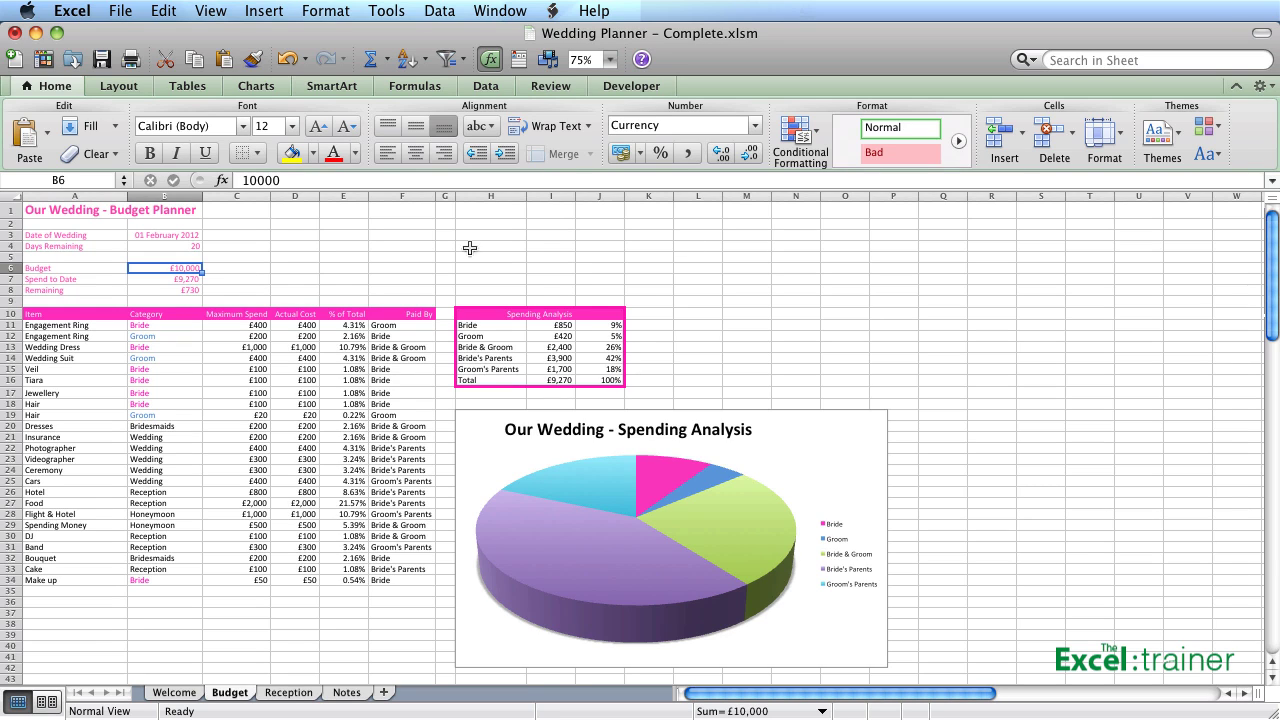
Examine the Spend to Date formula in B7 and the Actual Cost range D11:D34 that it sums
click(181, 281)
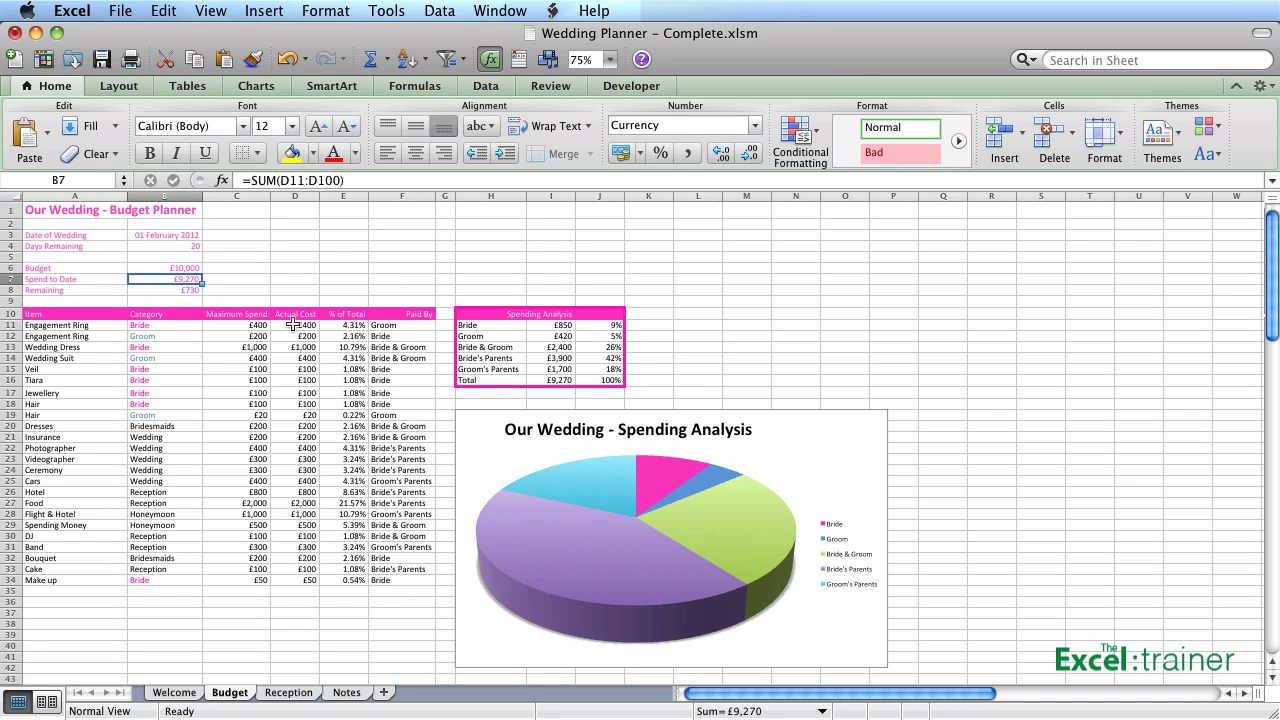
drag(293, 325, 311, 580)
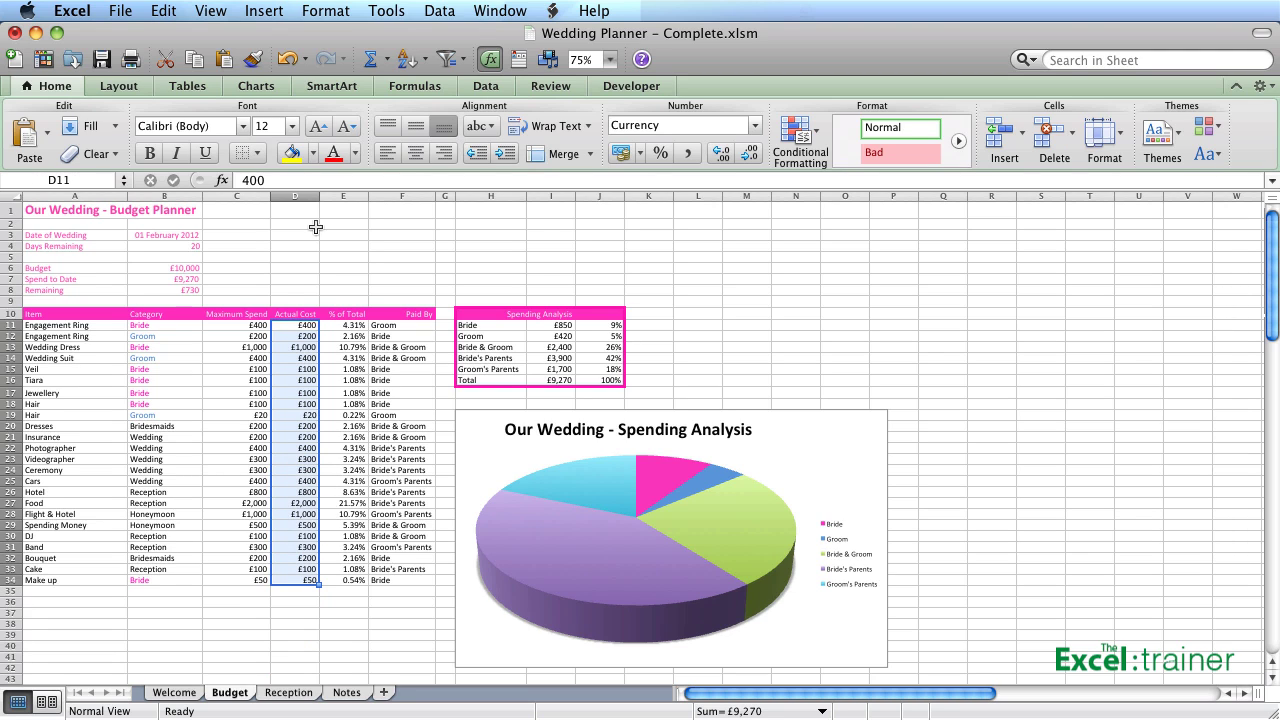
click(188, 281)
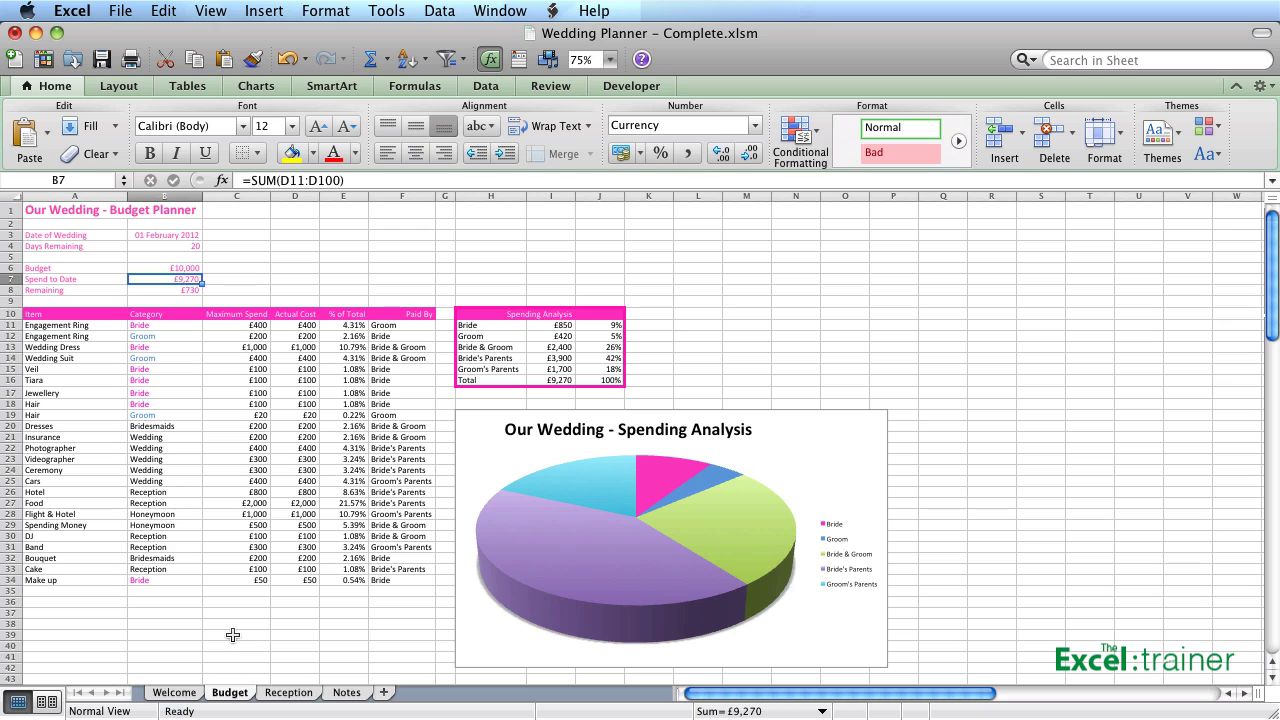
Add an iPad item in row 35 below Make up and set its category to Wedding
click(55, 592)
click(148, 590)
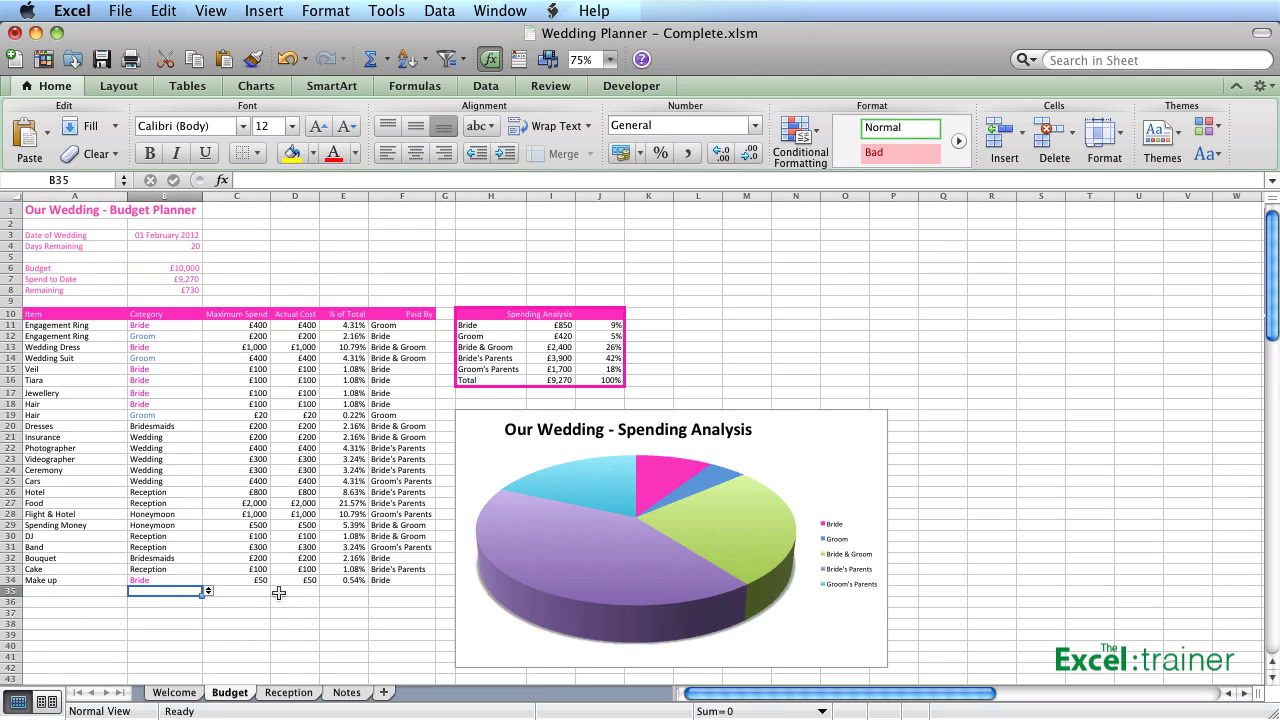
click(80, 593)
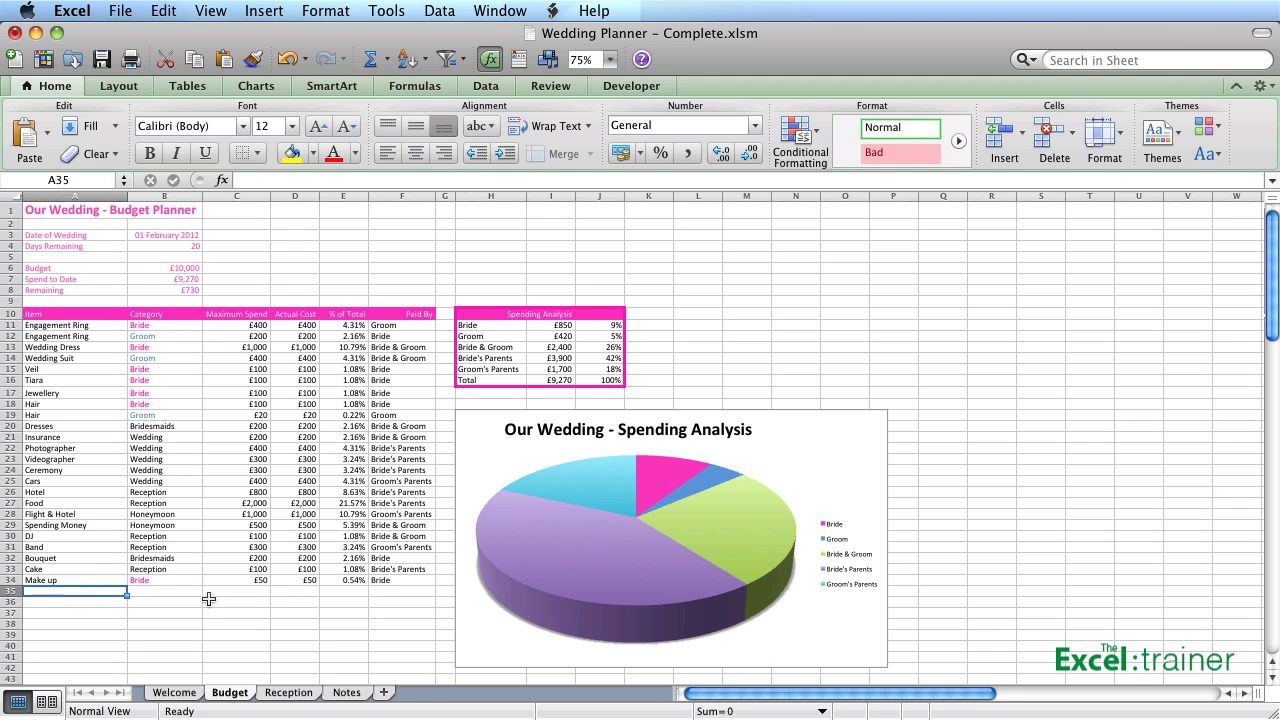
text(iP)
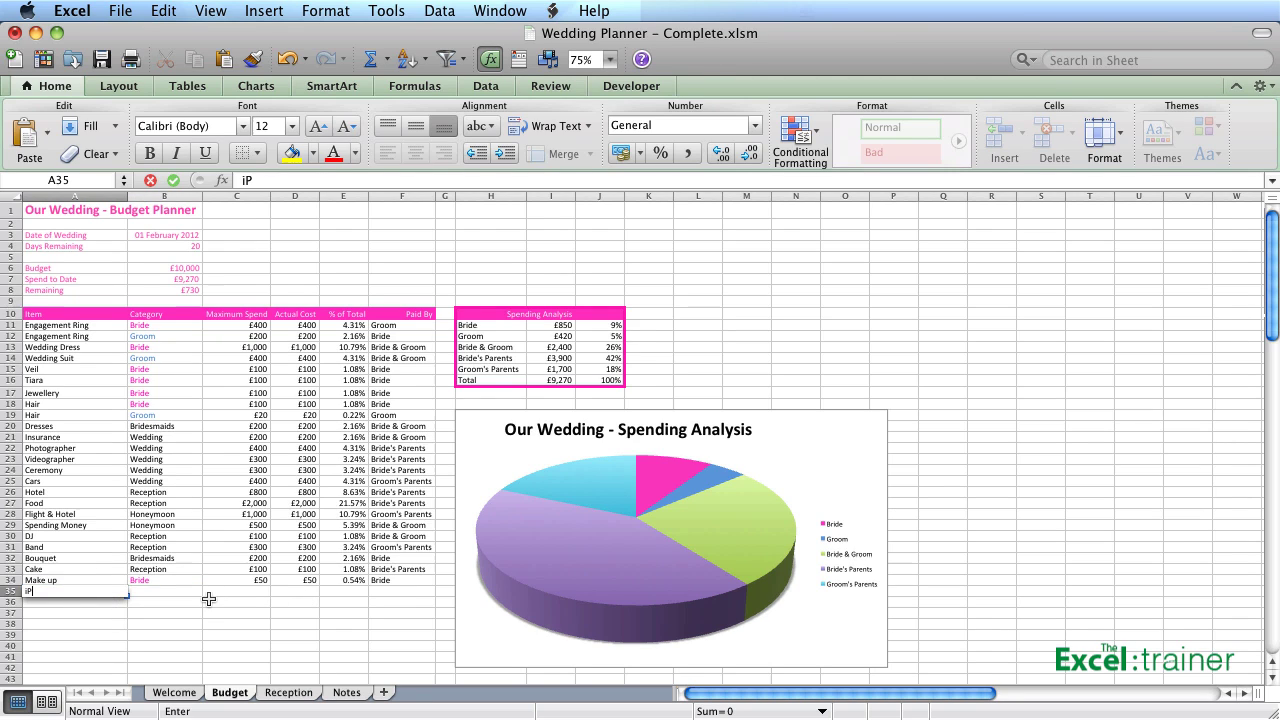
text(ad)
key(Return)
key(Up)
key(Right)
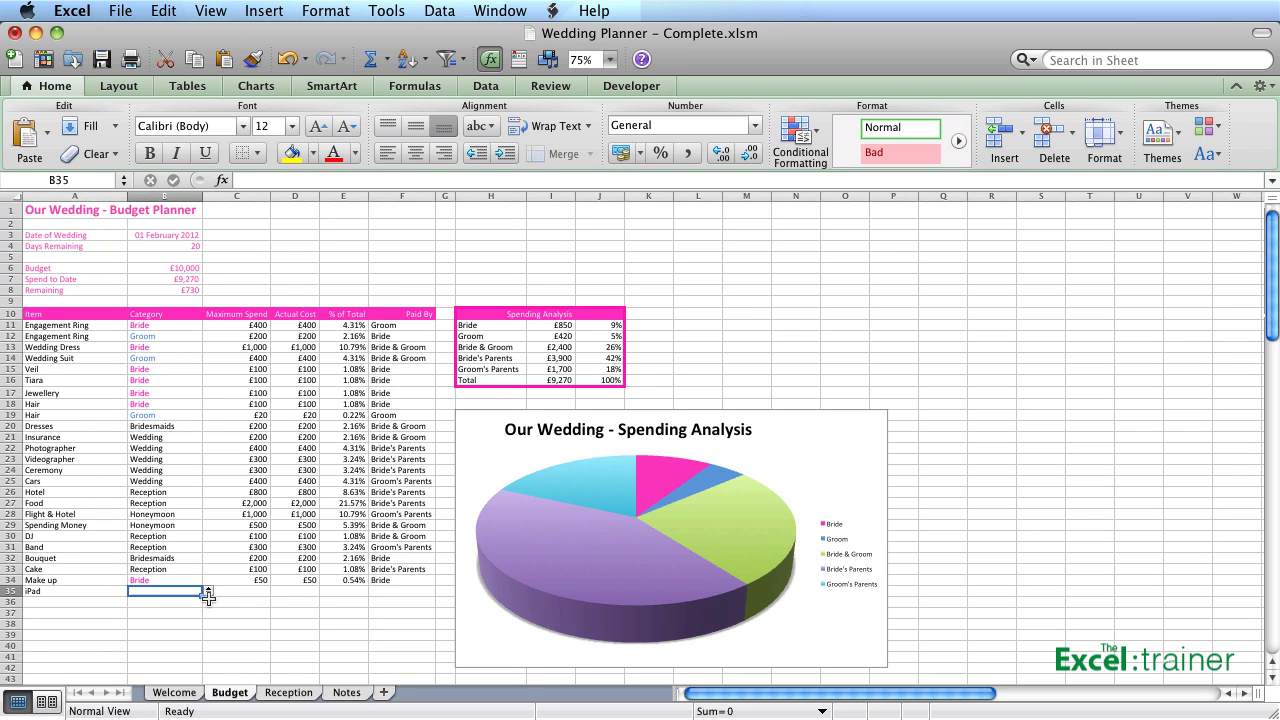
click(208, 591)
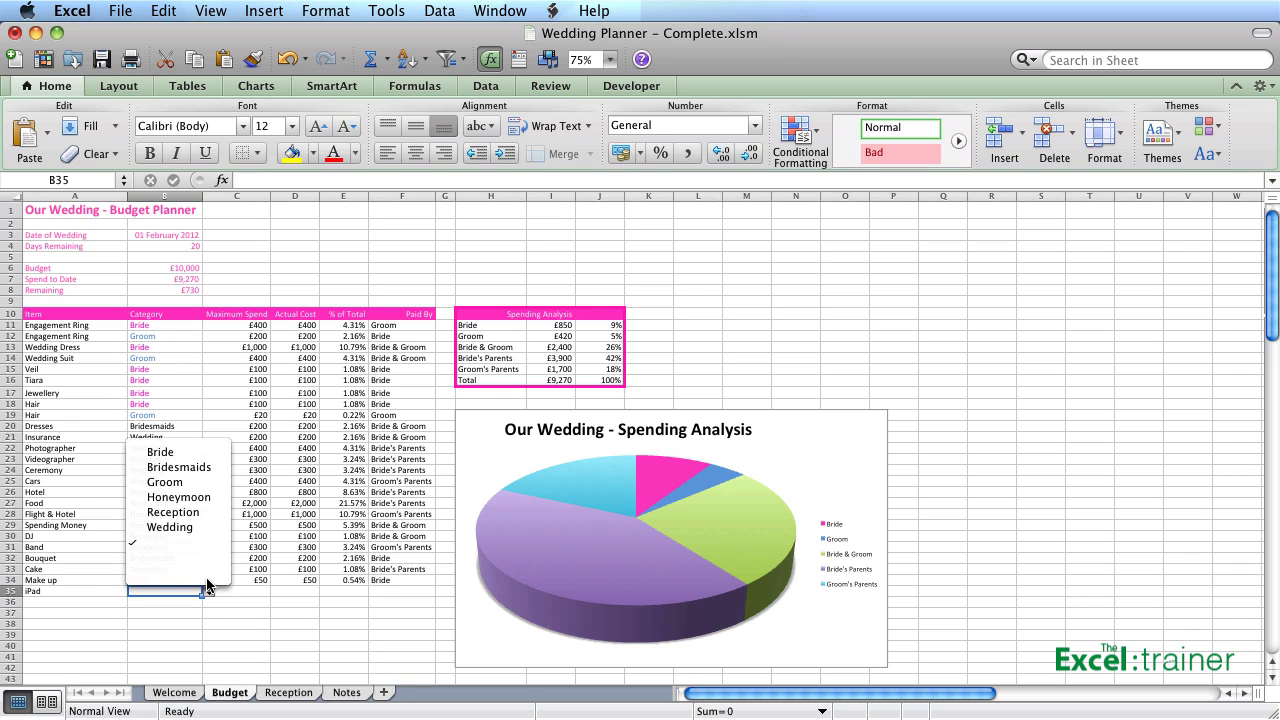
click(200, 527)
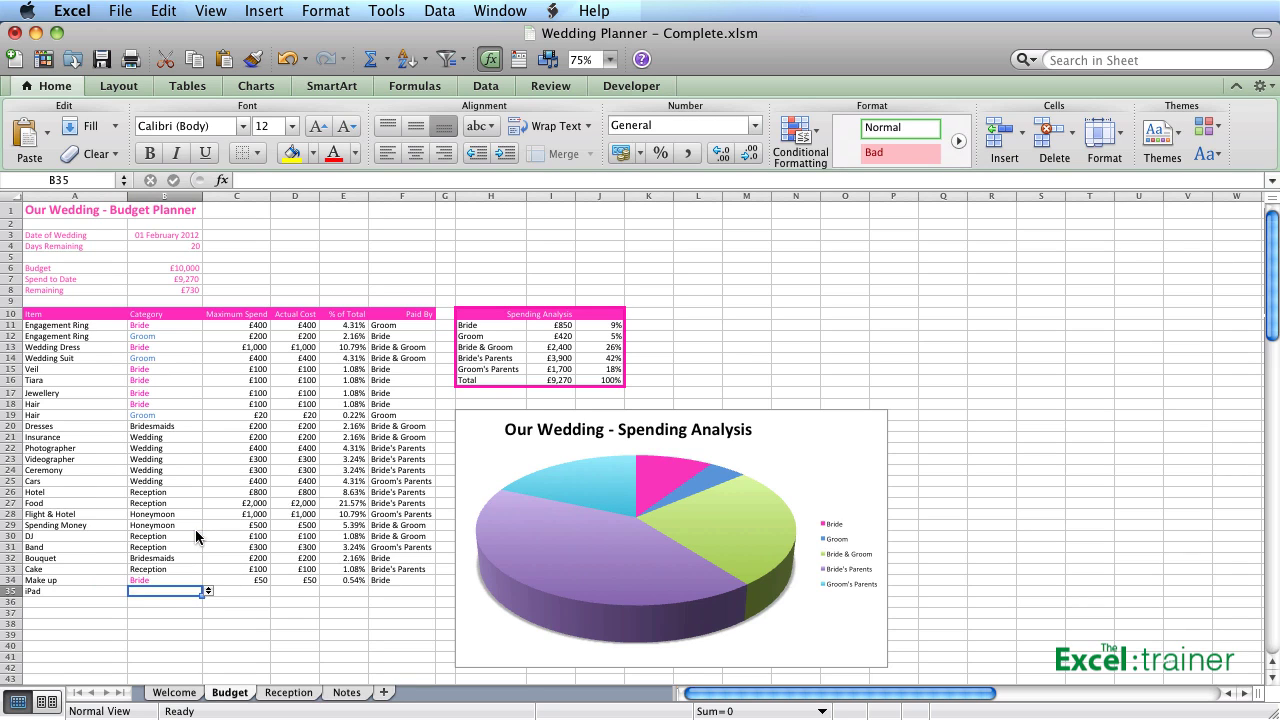
Enter a maximum spend of 700 and an actual cost of 600 for the iPad in row 35
click(254, 594)
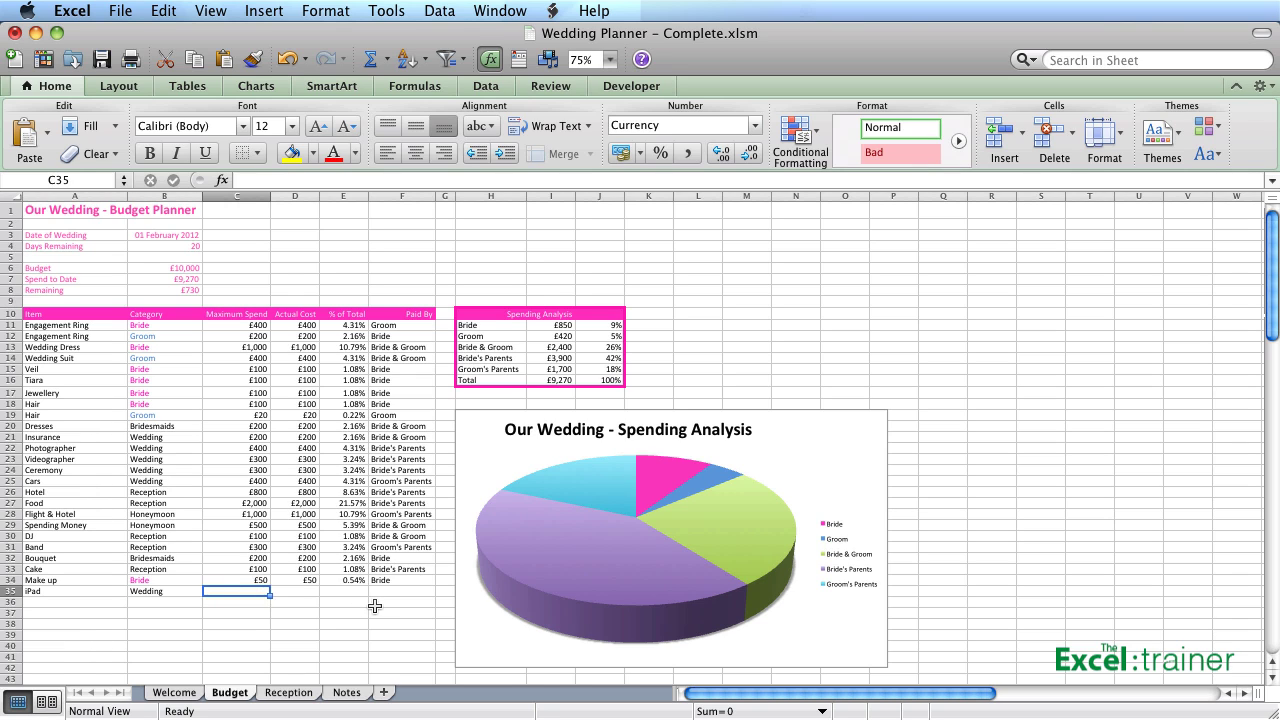
text(700)
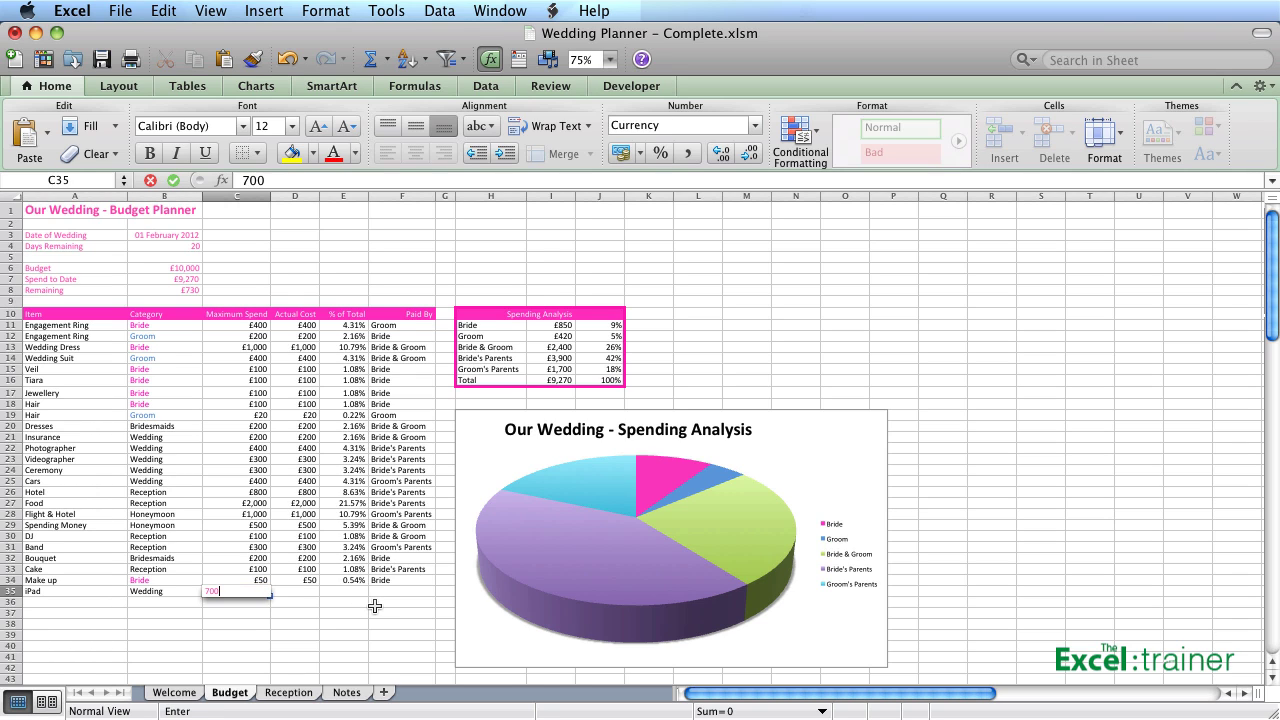
key(Tab)
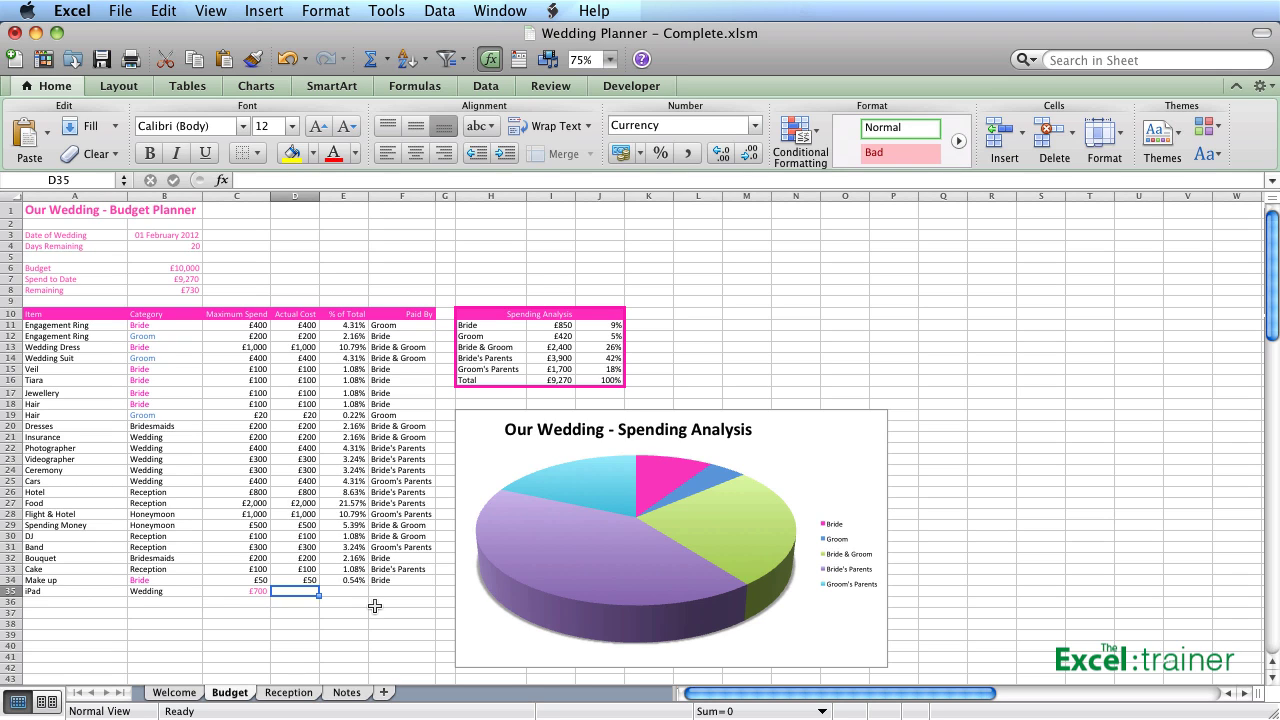
text(600)
key(Return)
key(Right)
key(Up)
key(Left)
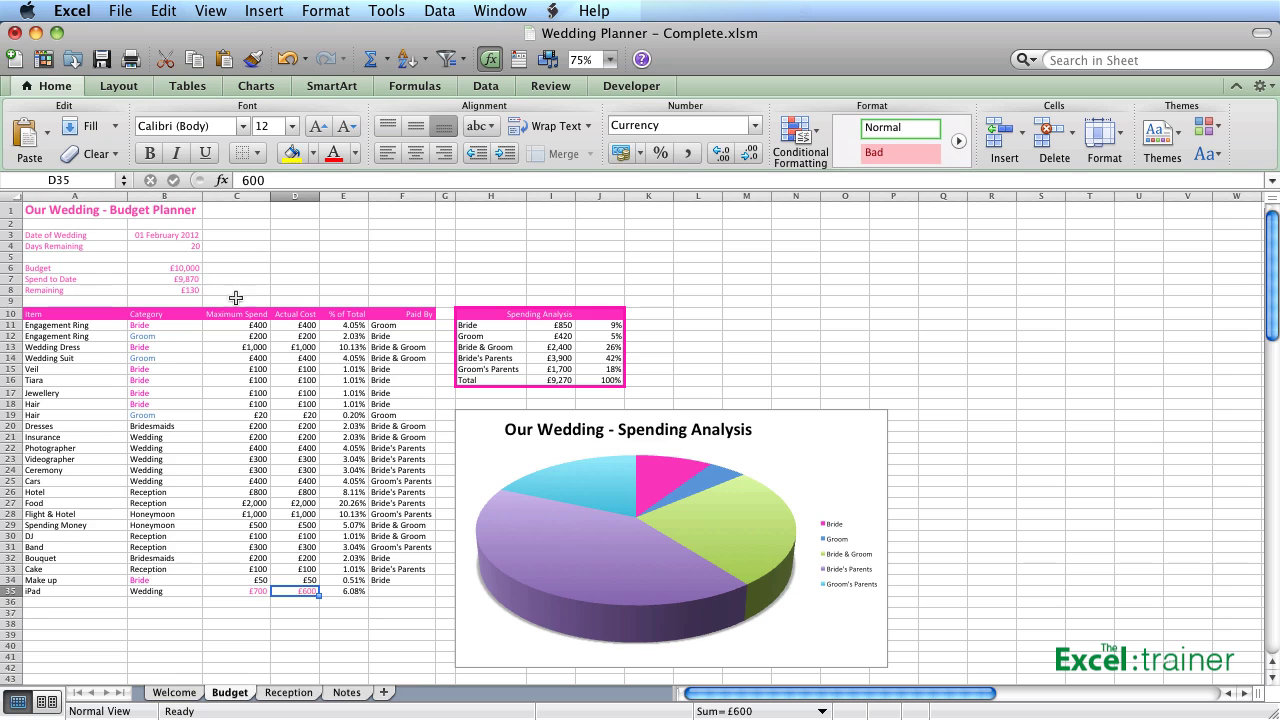
Review the Spend to Date formula in B7 and the Remaining formula in B8
click(183, 283)
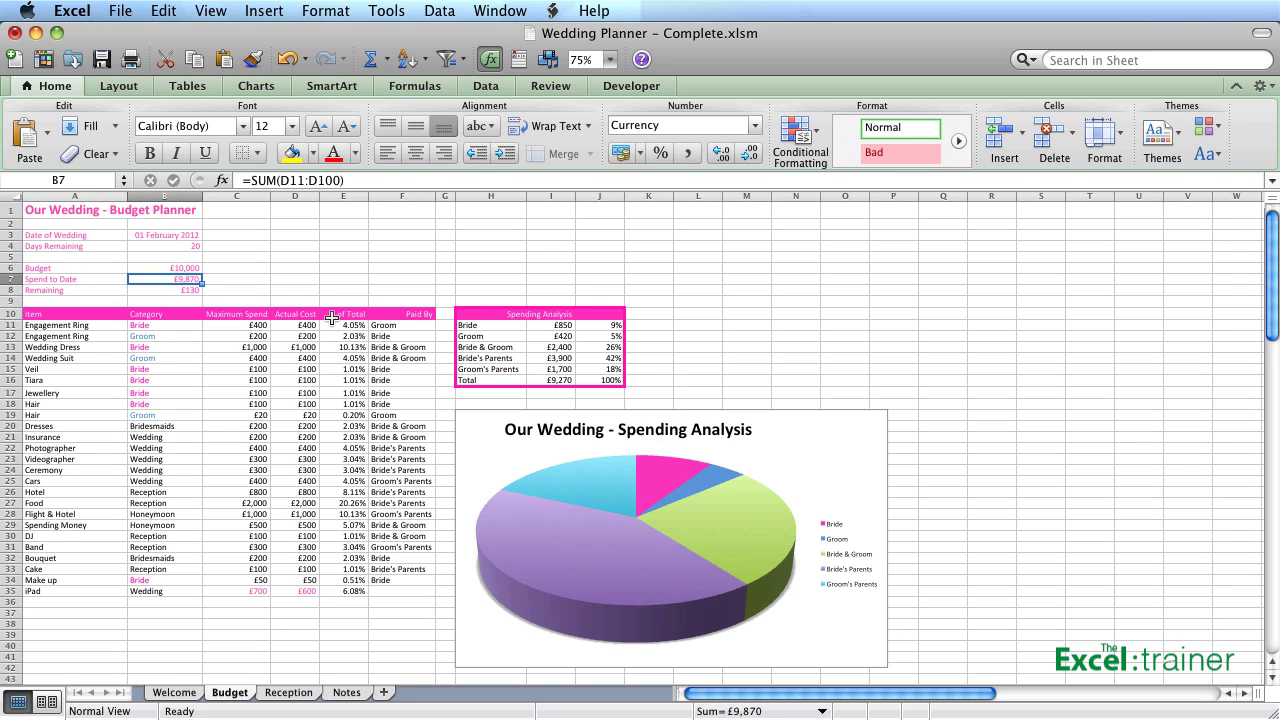
scroll(332, 318, down, 2)
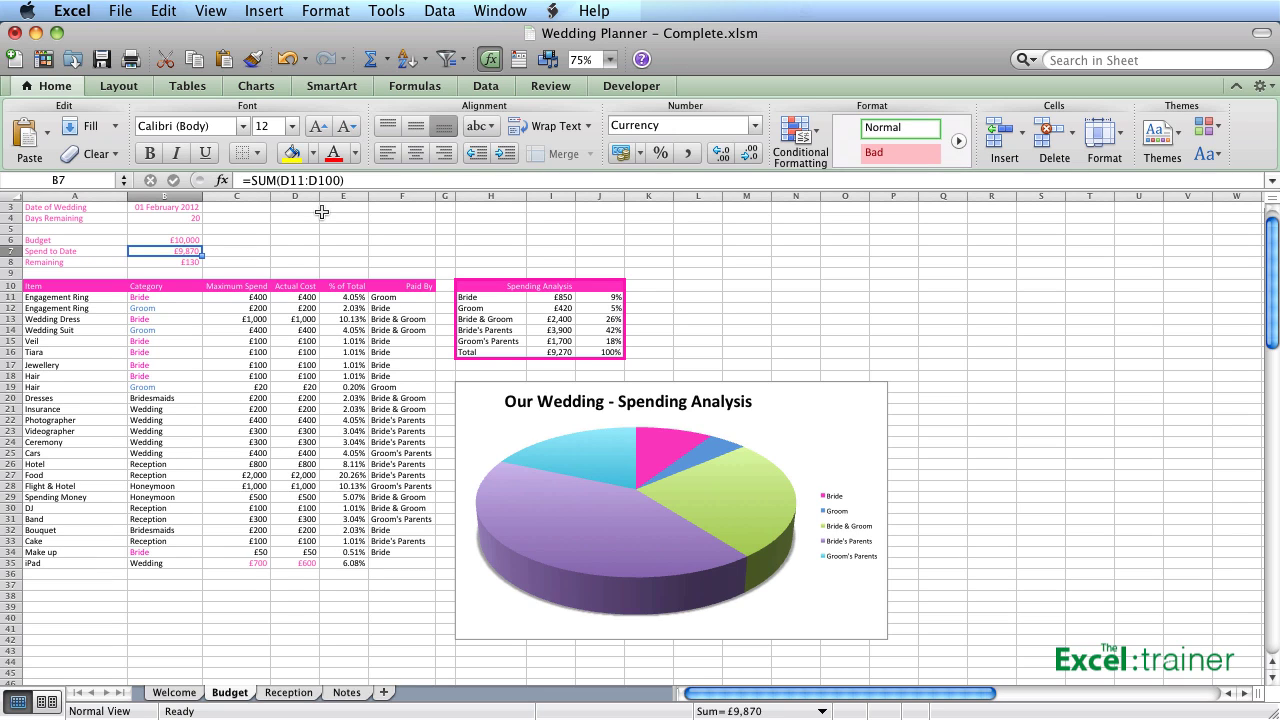
scroll(340, 290, up, 2)
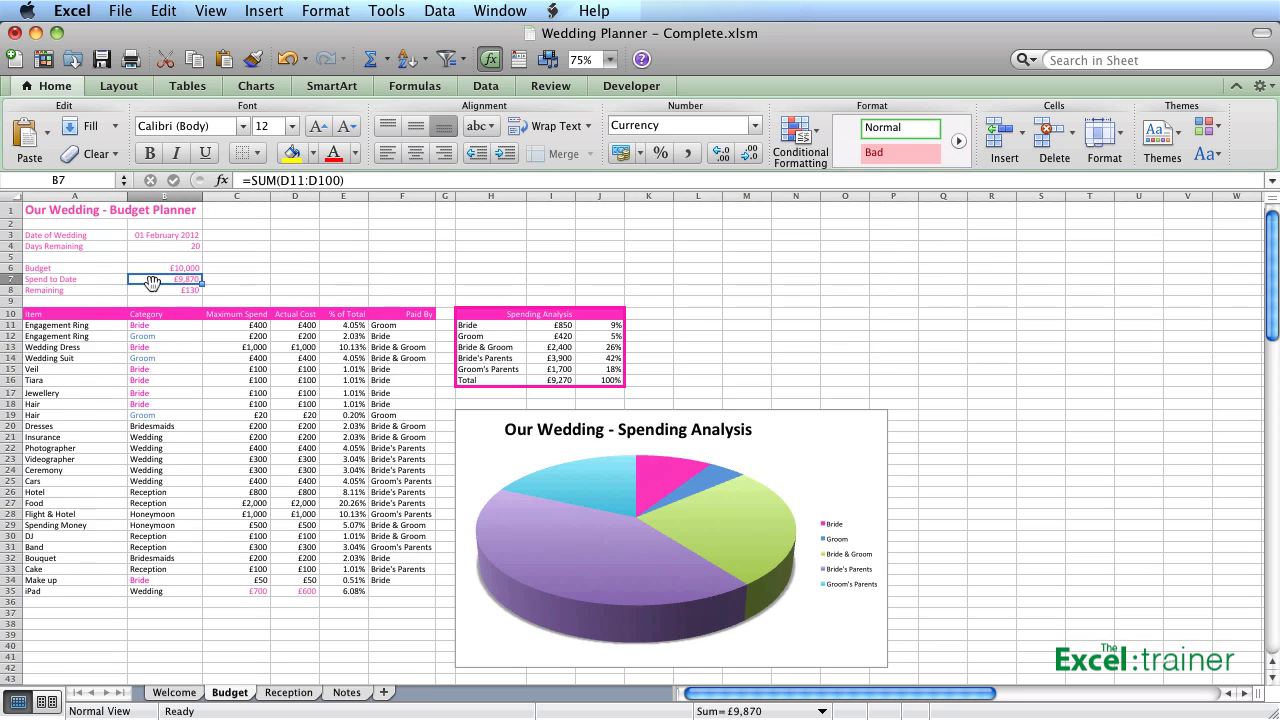
click(172, 290)
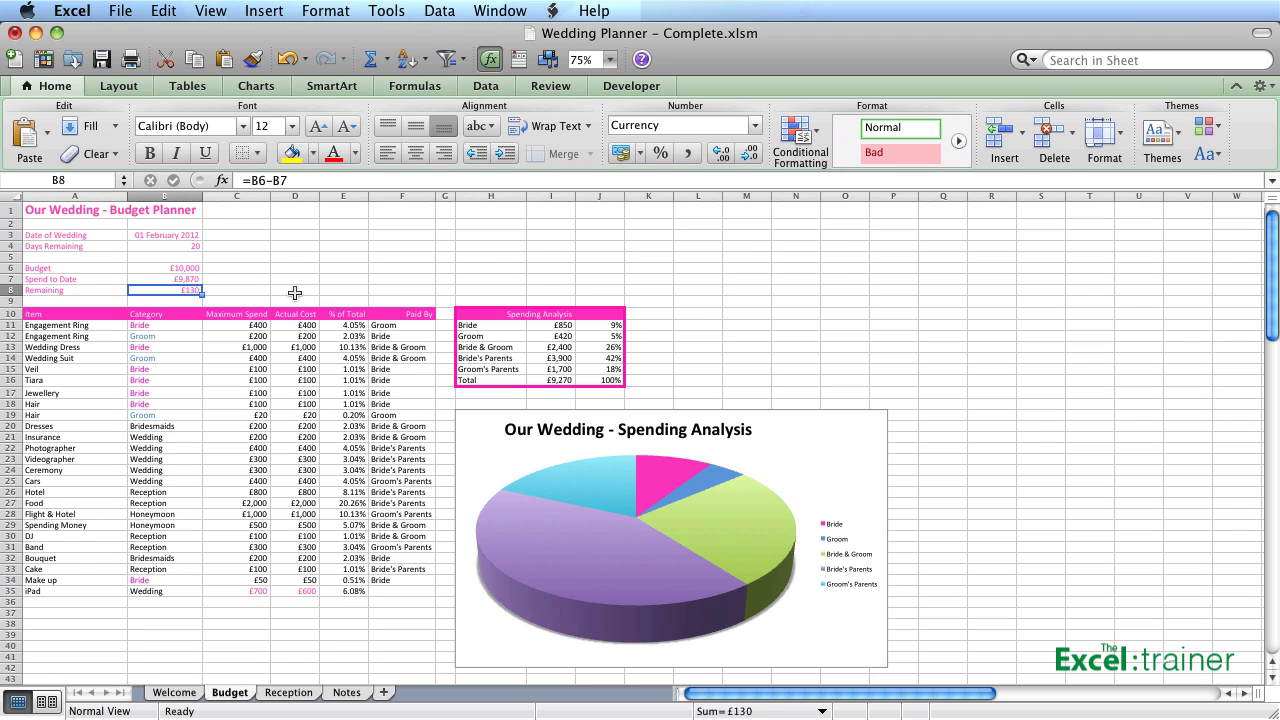
Examine the % of Total formulas in column E for several items from row 11 to row 28
click(343, 325)
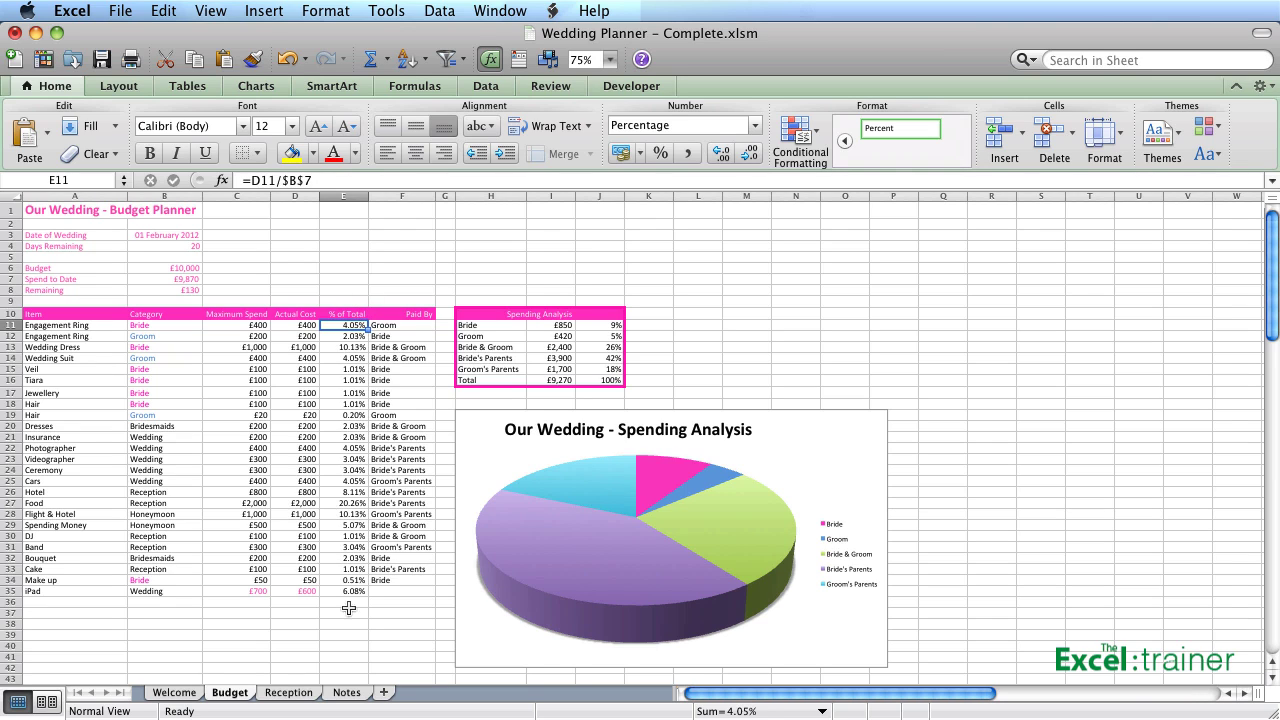
click(350, 338)
click(350, 393)
click(345, 448)
click(351, 492)
click(356, 514)
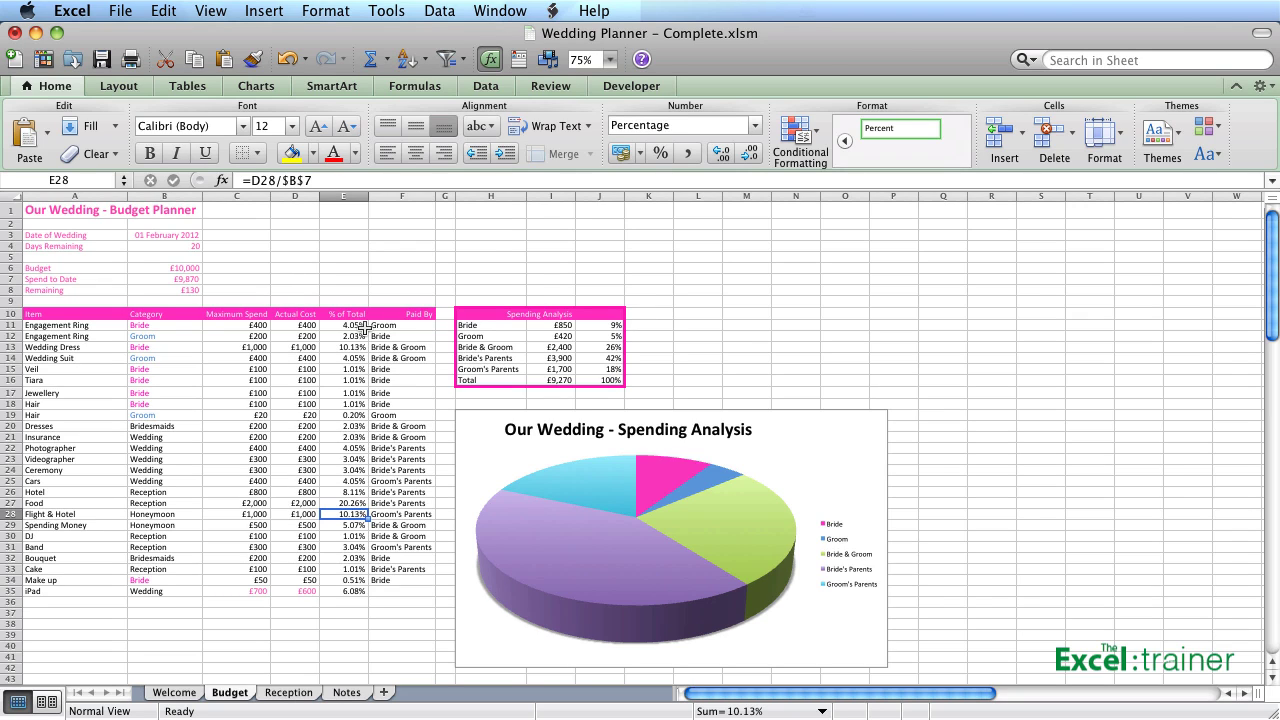
Inspect the Paid By entries in column F for several items between rows 11 and 19
click(395, 327)
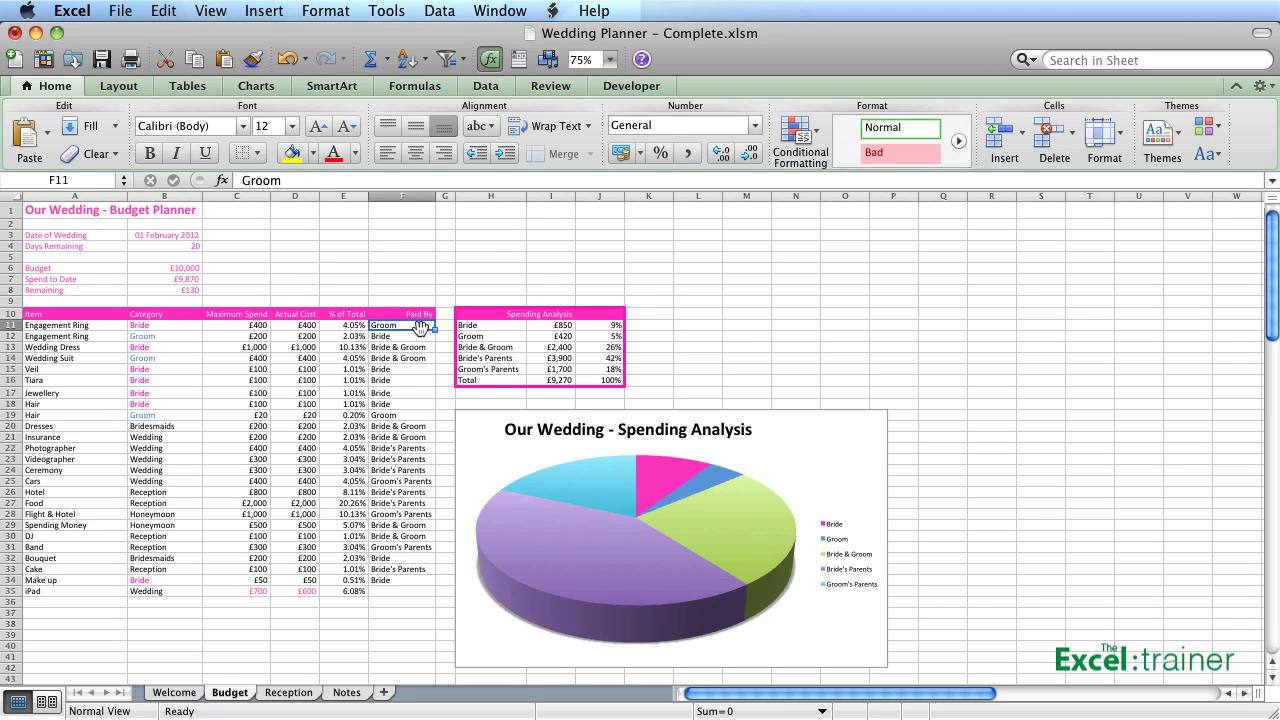
click(412, 337)
click(409, 348)
click(407, 368)
double_click(402, 381)
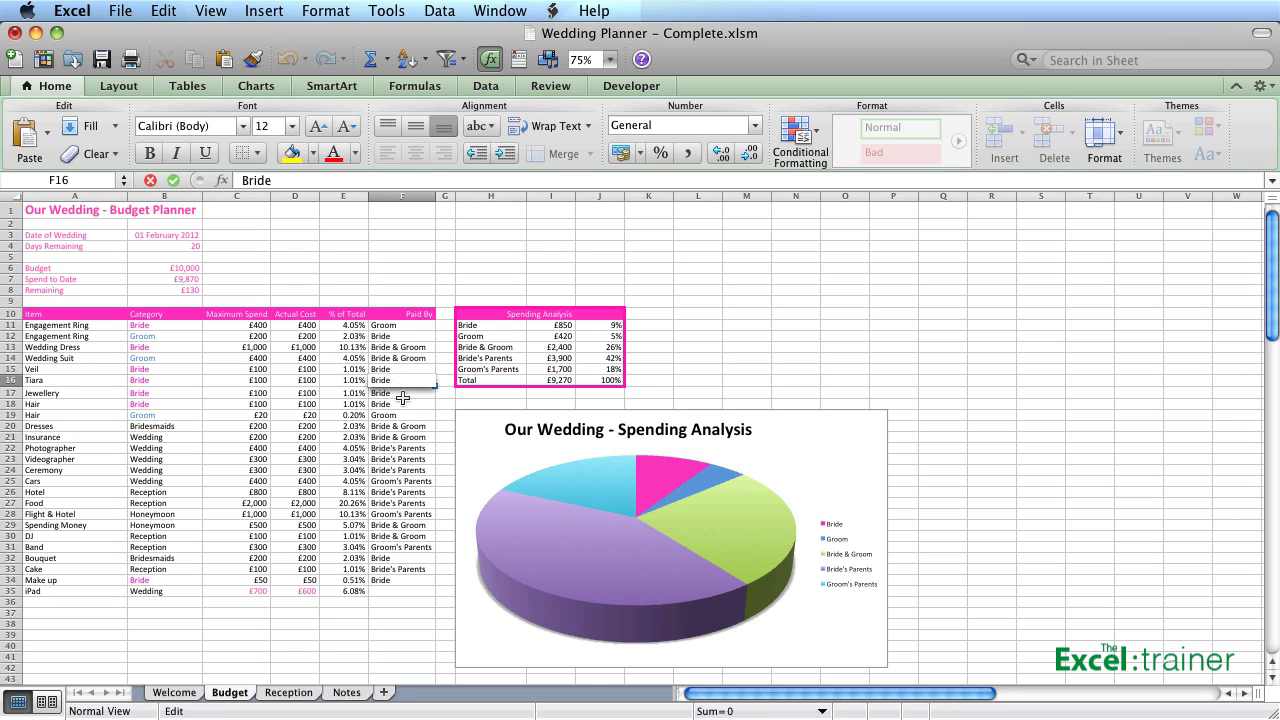
click(402, 416)
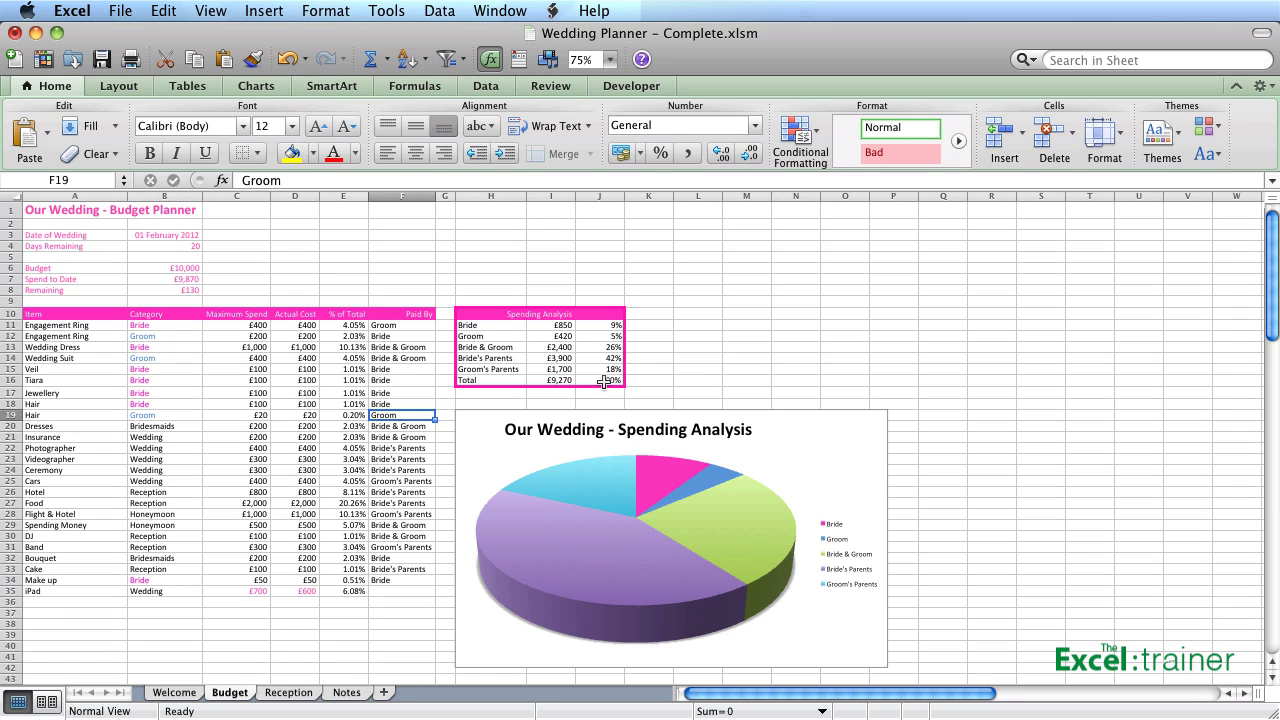
Examine the SUMIF formulas for each payer's amount in the Spending Analysis table, cells I11 to I14
click(563, 325)
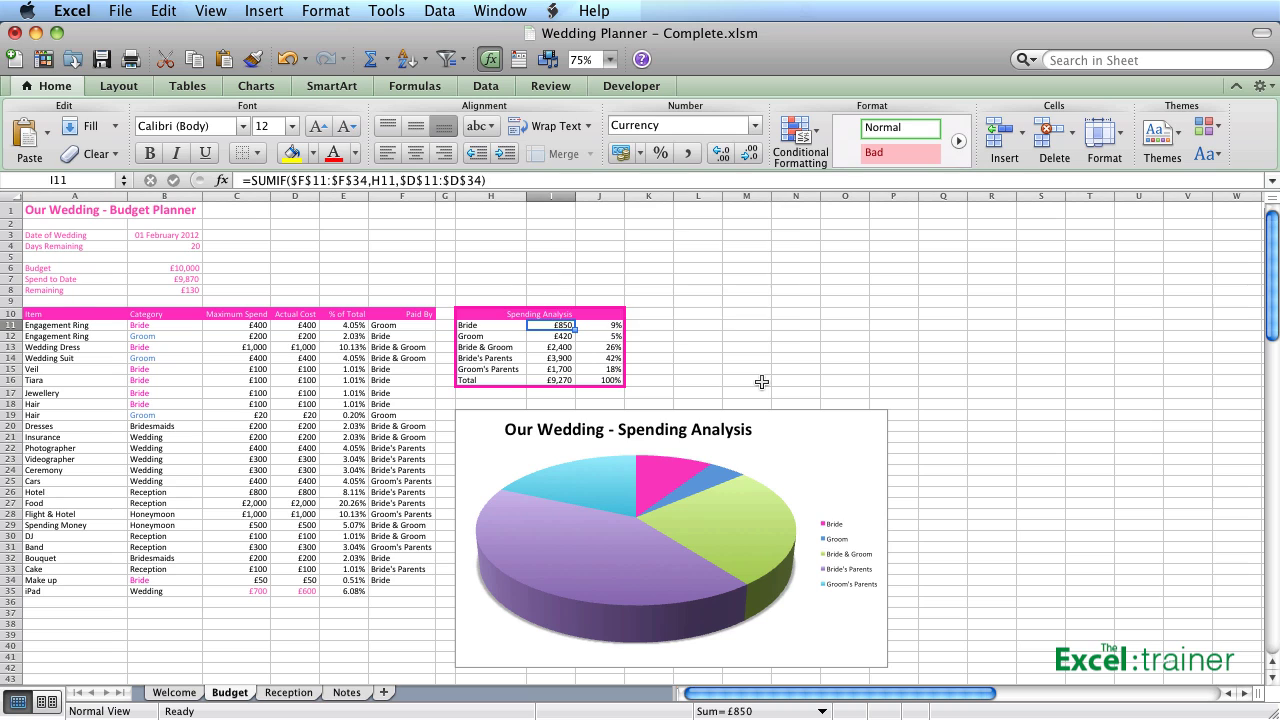
click(563, 318)
key(Down)
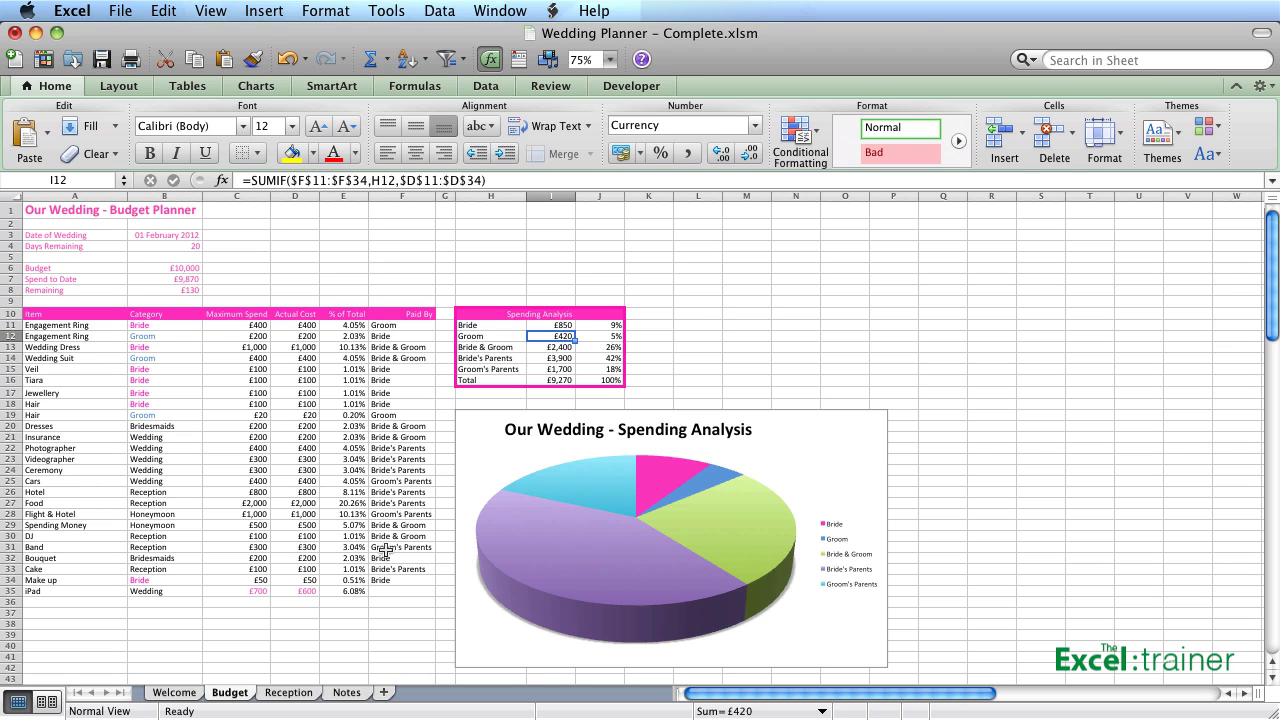
key(Down)
key(Down)
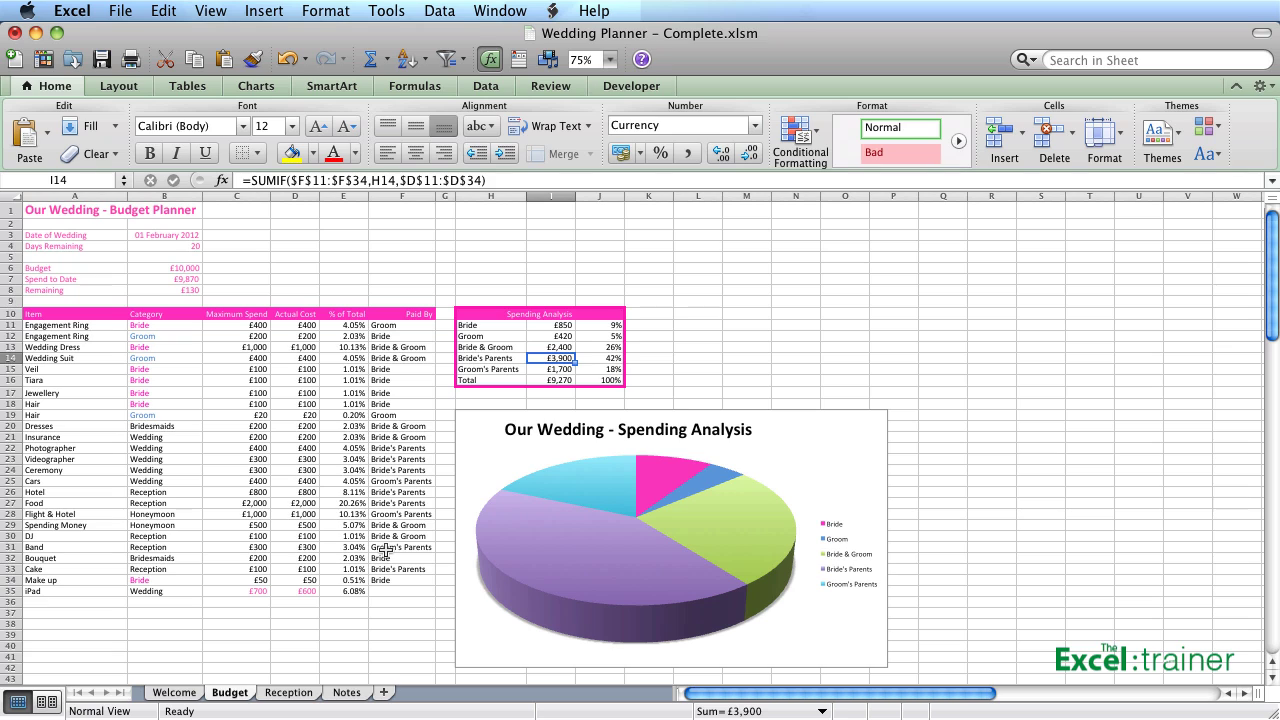
key(Up)
key(Up)
key(Up)
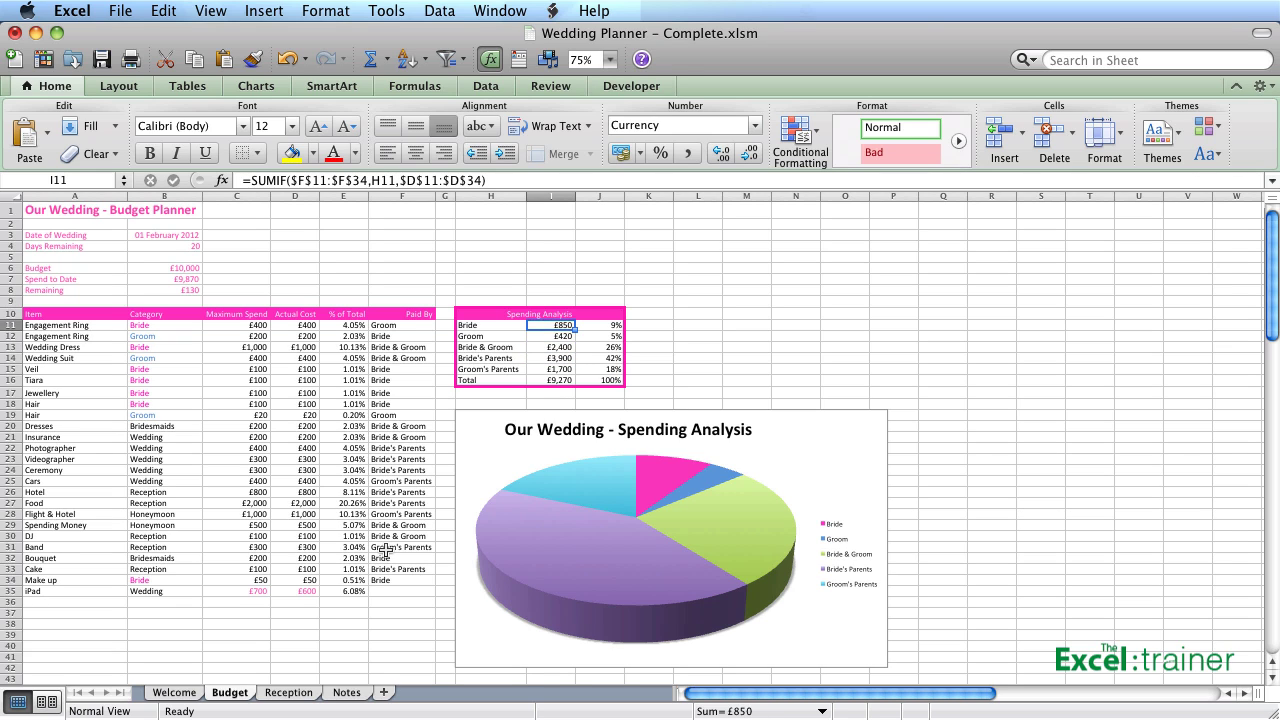
key(Down)
key(Down)
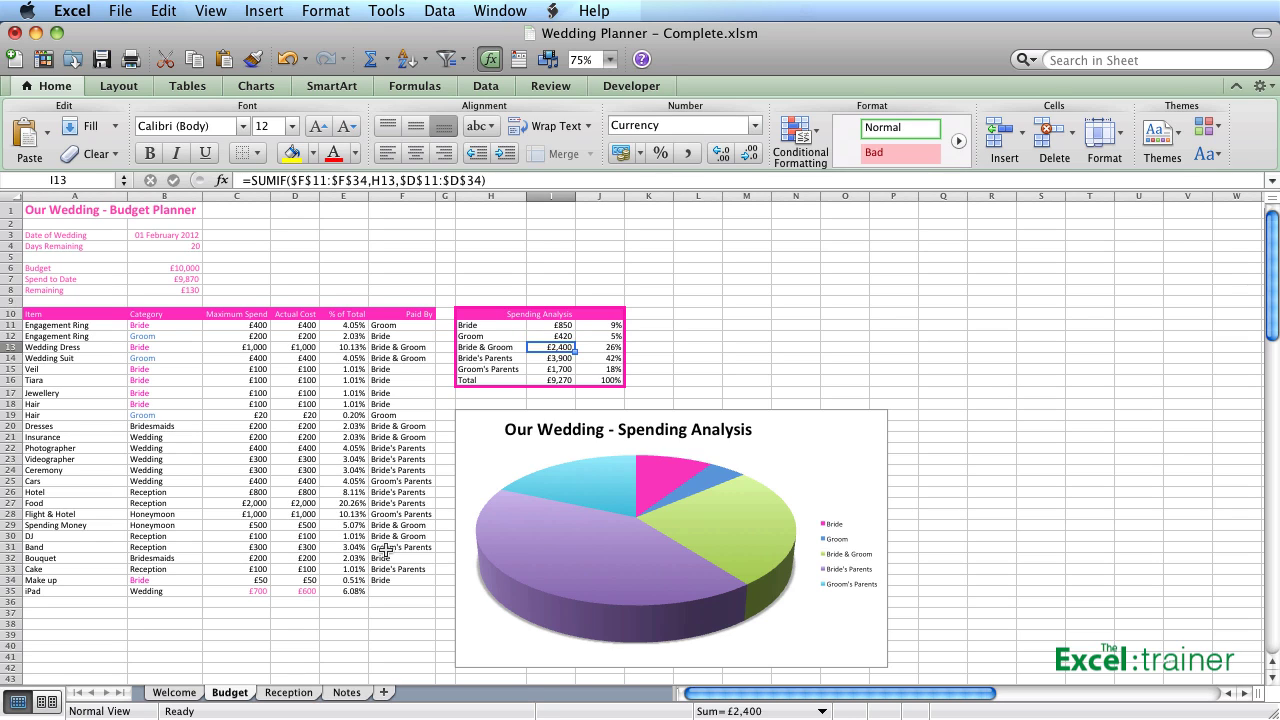
Examine the Total, amount and percentage formulas in the Spending Analysis table, then select its labels and amounts in H11:I16
key(Down)
key(Down)
key(Down)
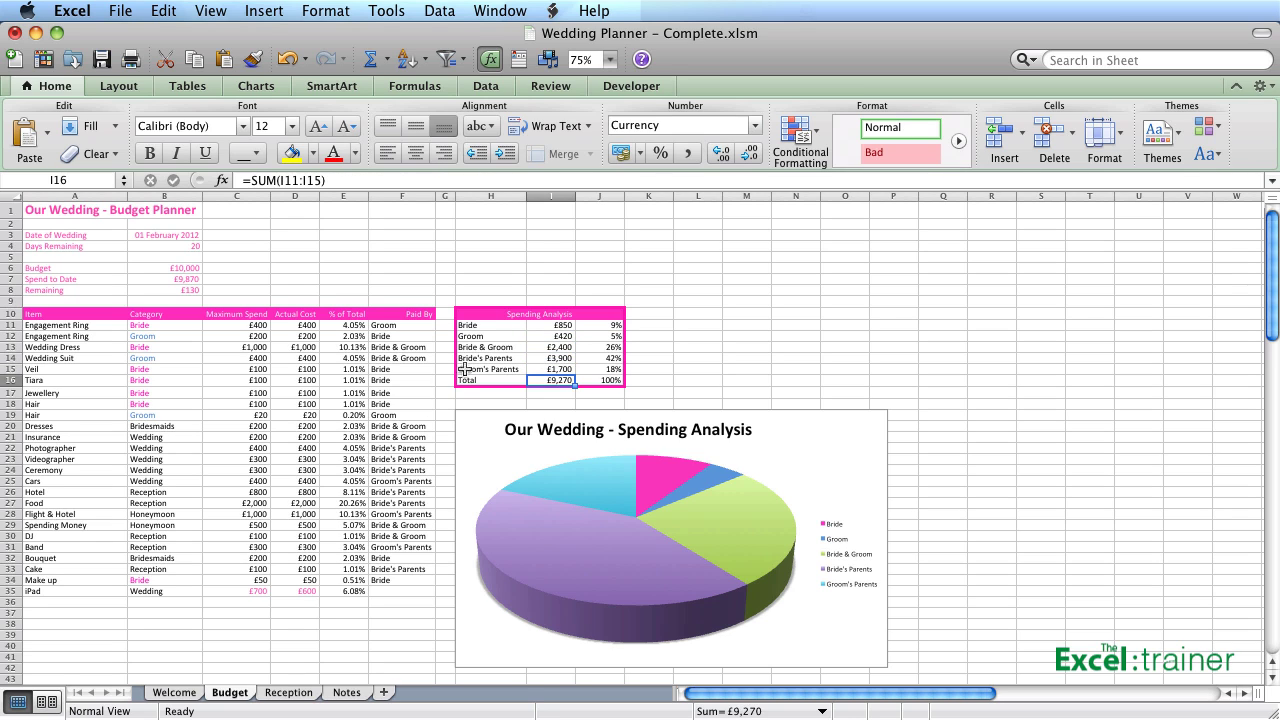
click(558, 326)
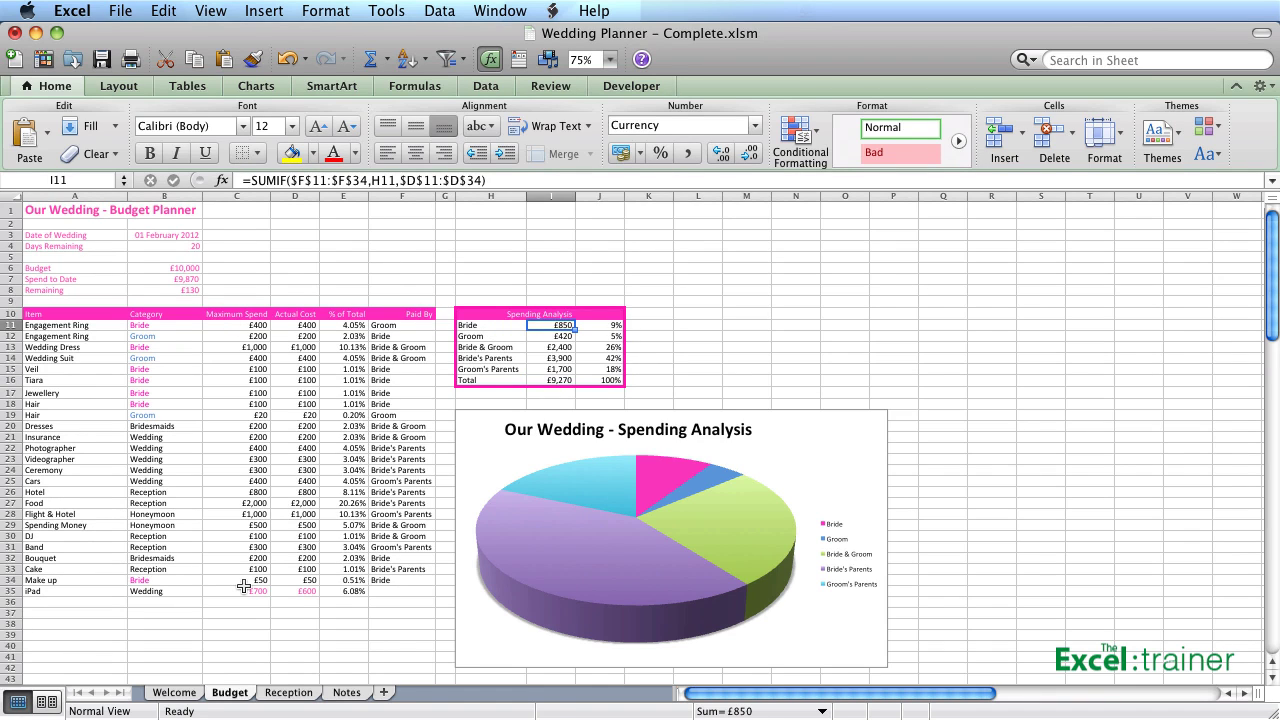
click(553, 355)
click(605, 346)
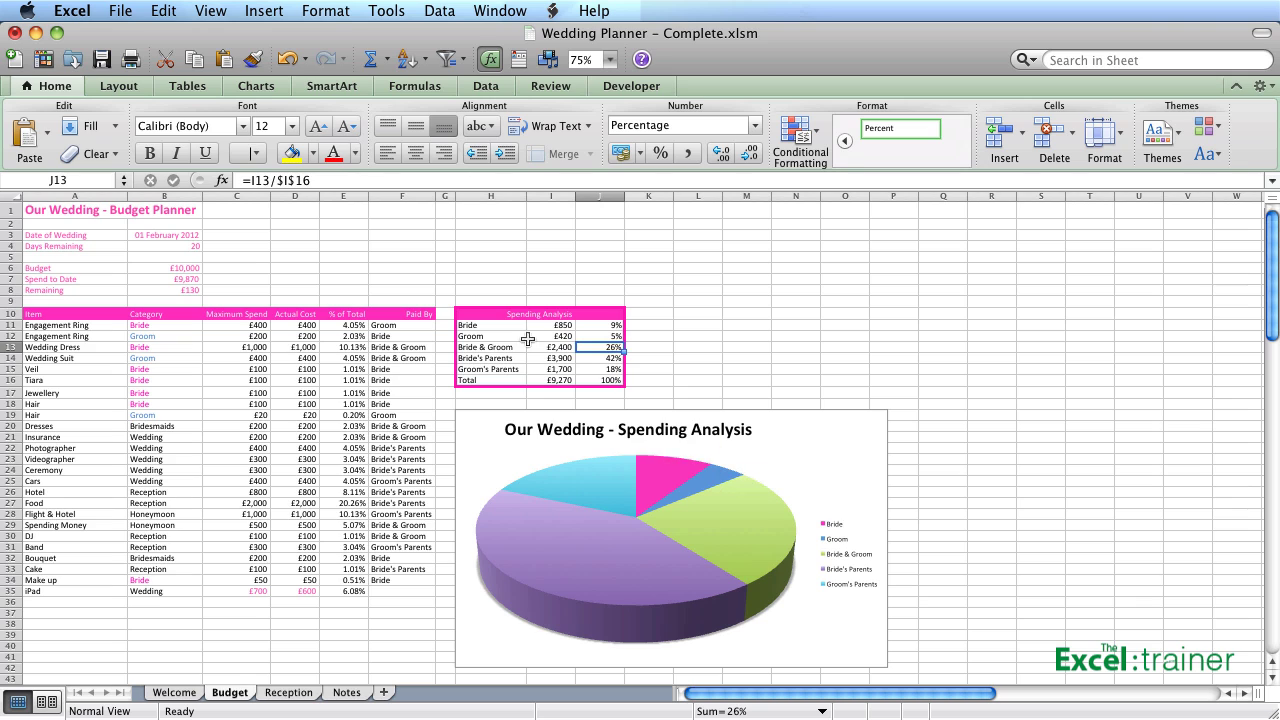
drag(495, 327, 557, 383)
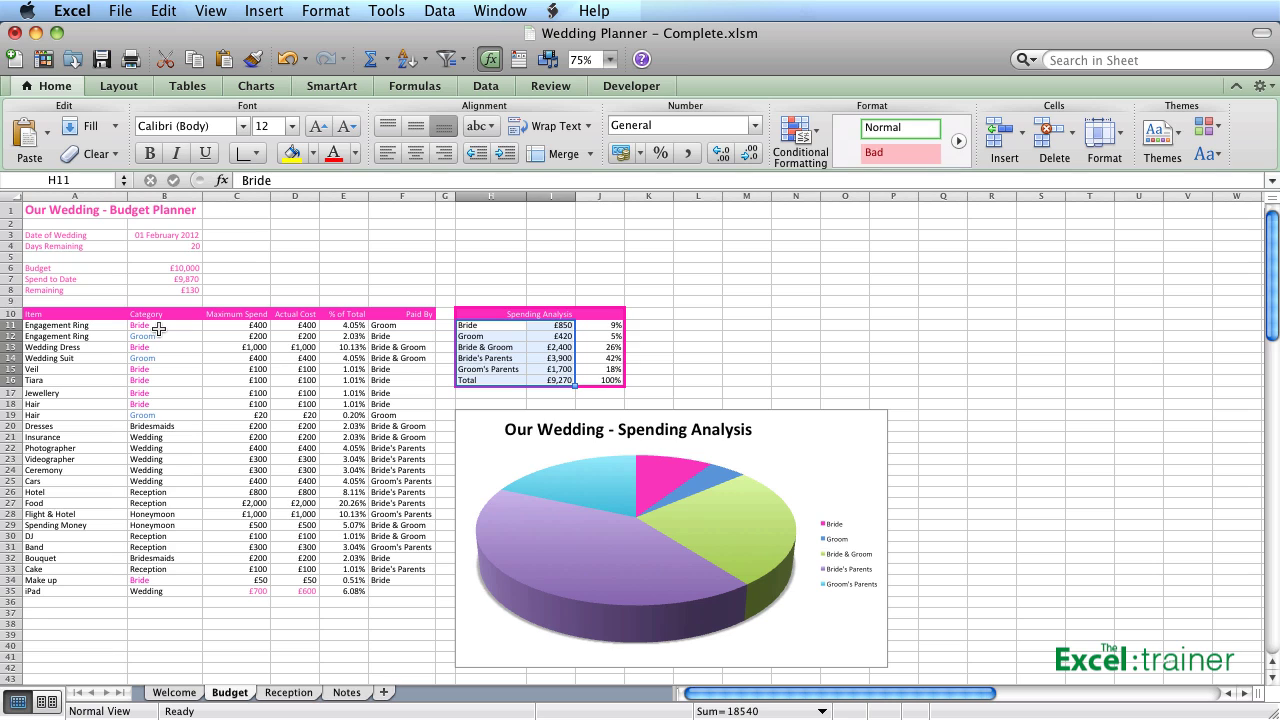
Select the categories in B11:B35 and inspect the custom font colour of their "Groom" conditional formatting rule
drag(160, 327, 162, 592)
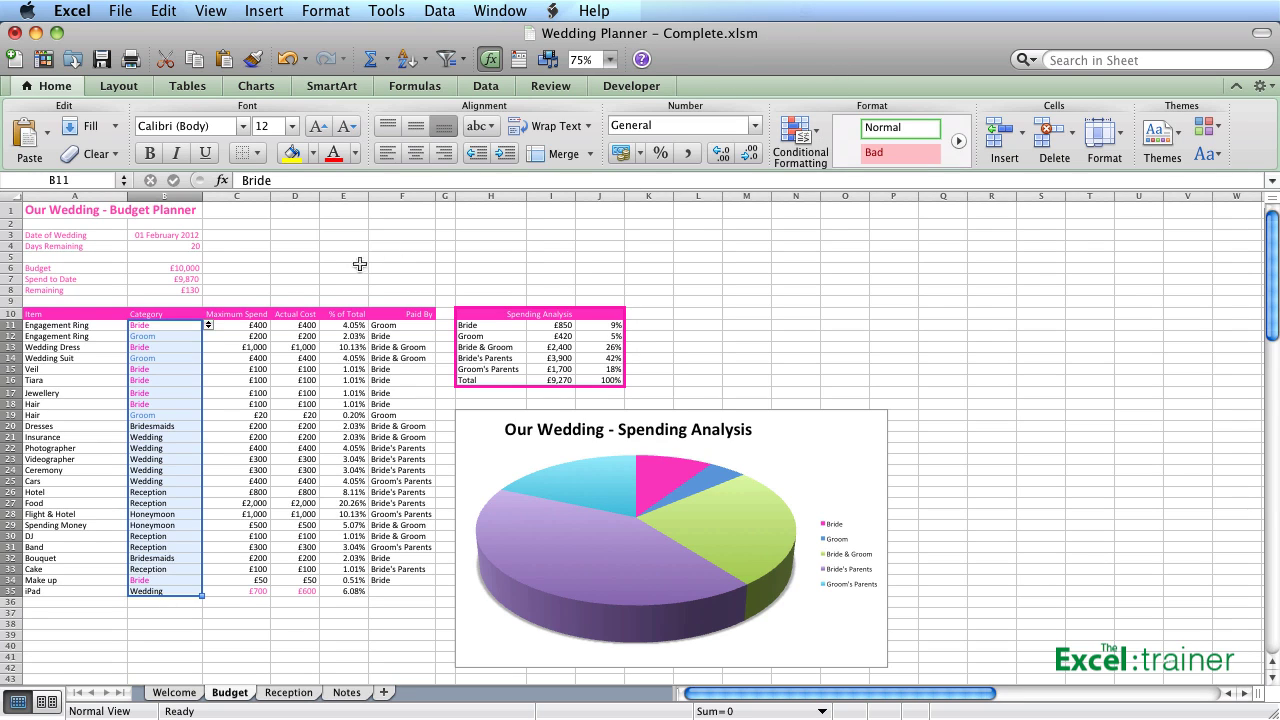
click(810, 140)
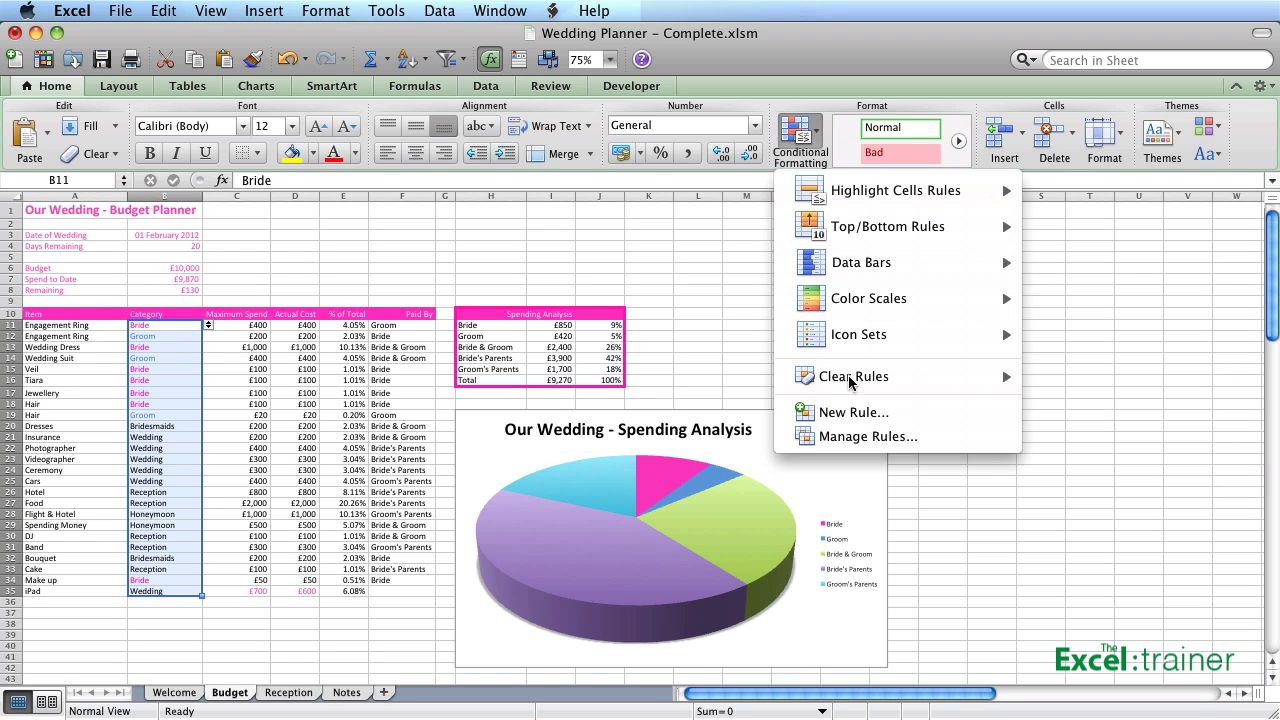
click(871, 437)
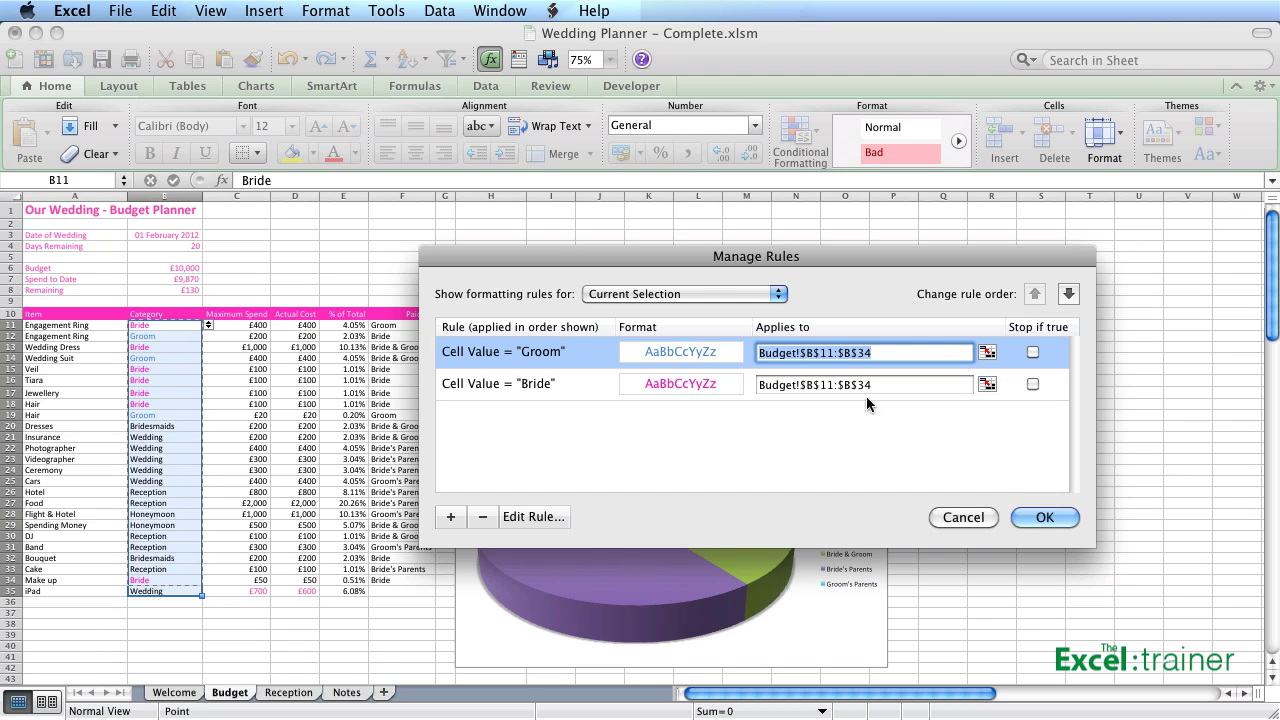
click(538, 518)
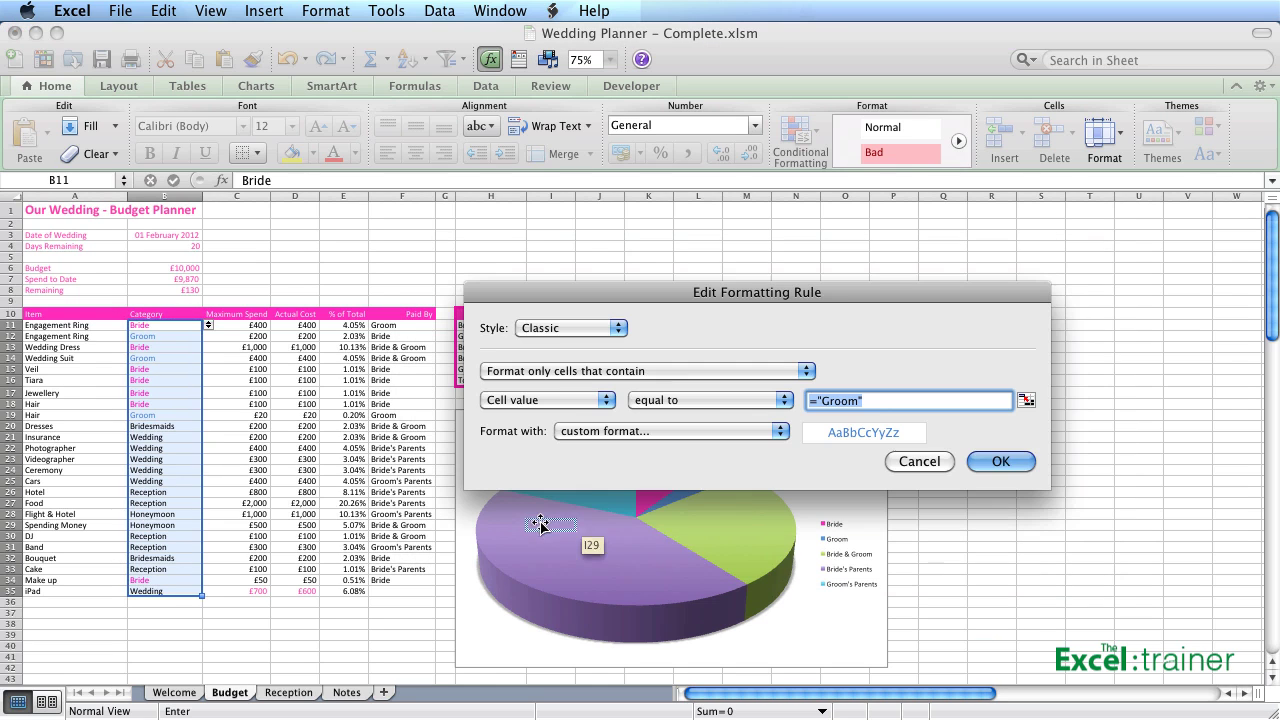
click(619, 439)
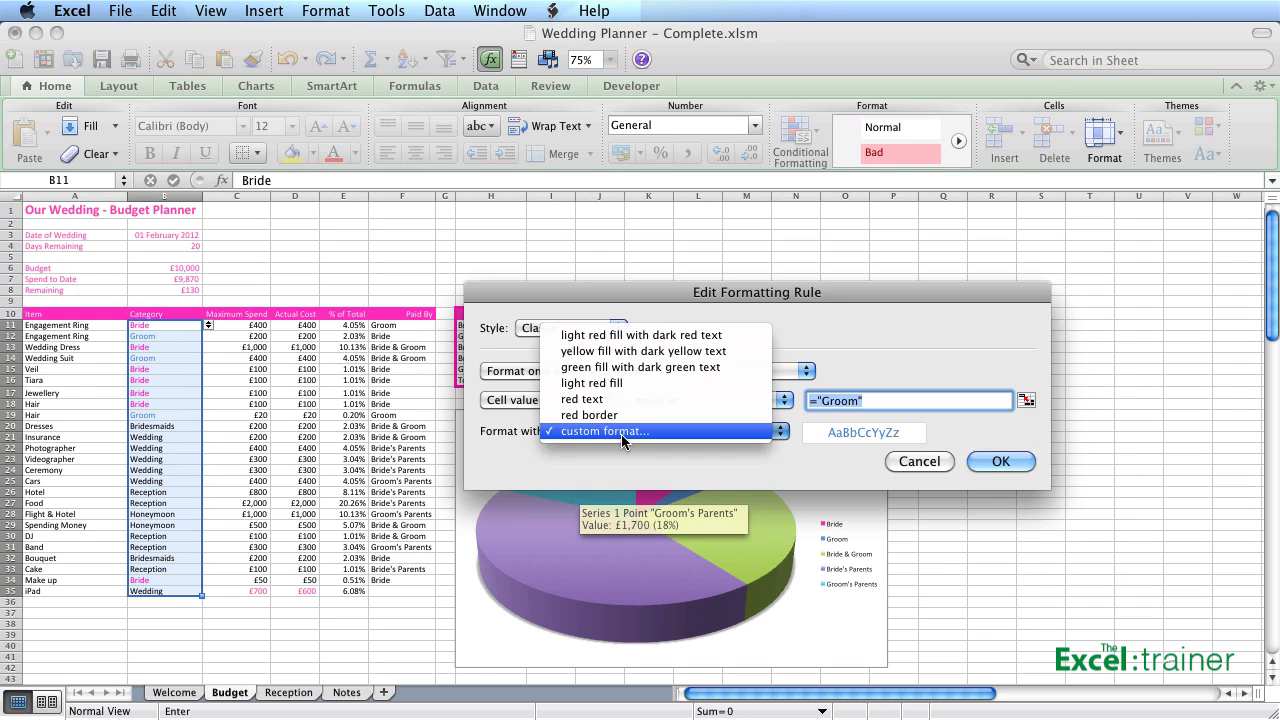
click(621, 434)
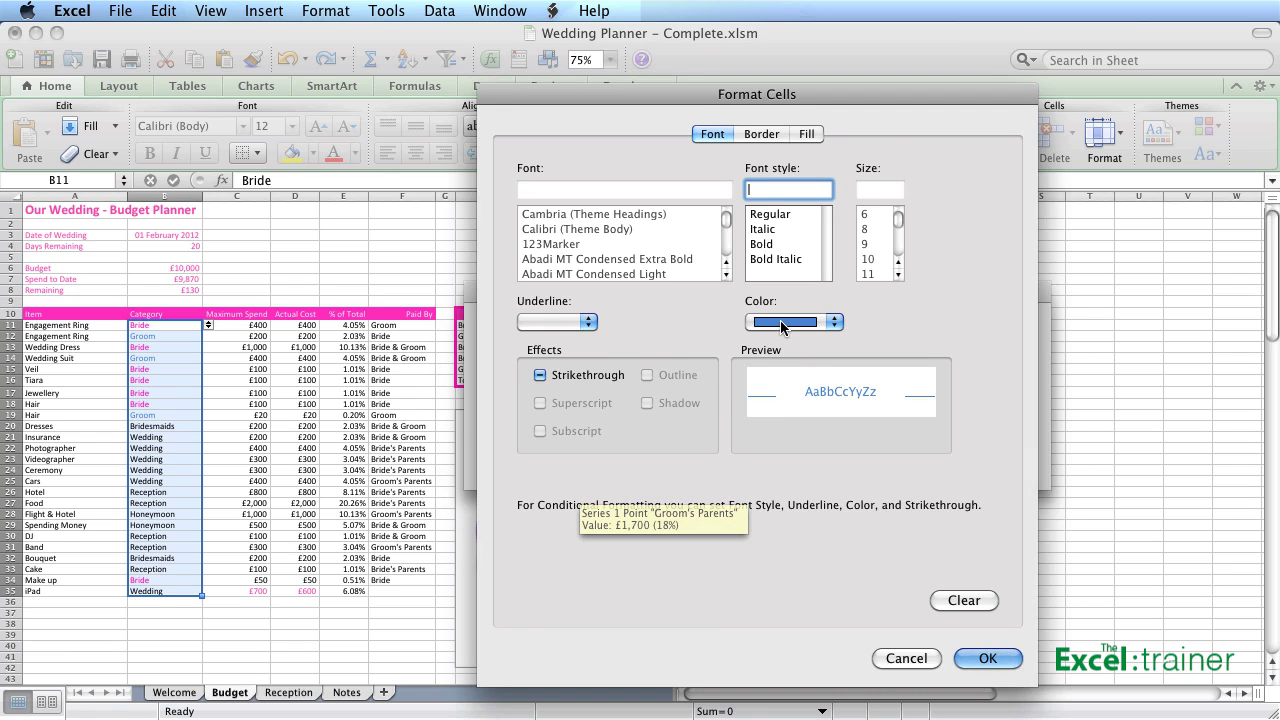
click(911, 663)
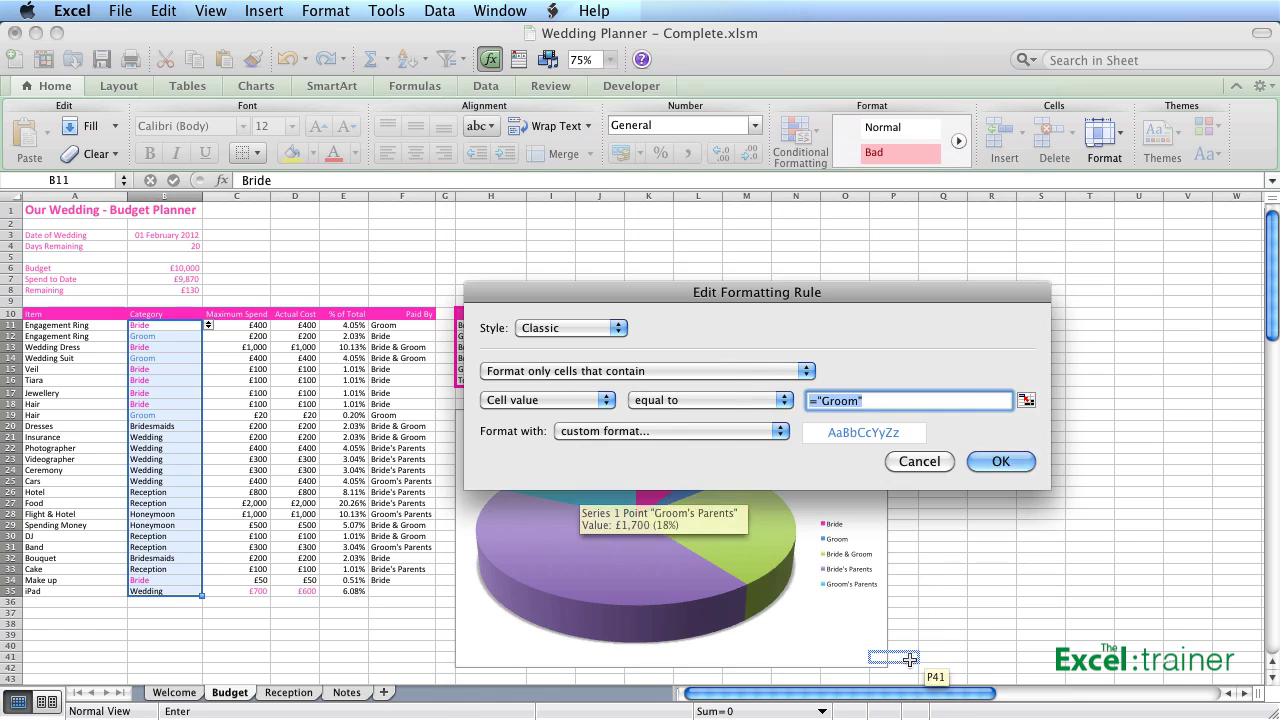
click(921, 460)
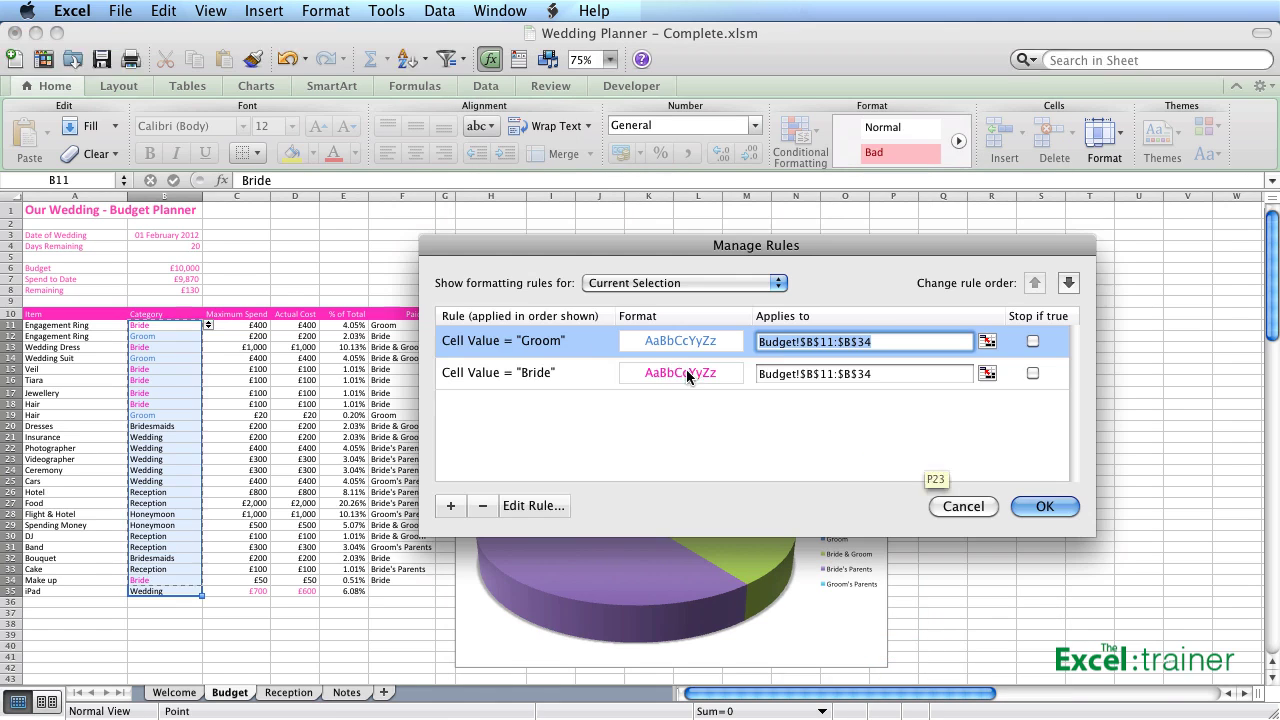
Inspect the custom font colour of the "Bride" conditional formatting rule and close the rules manager
click(506, 373)
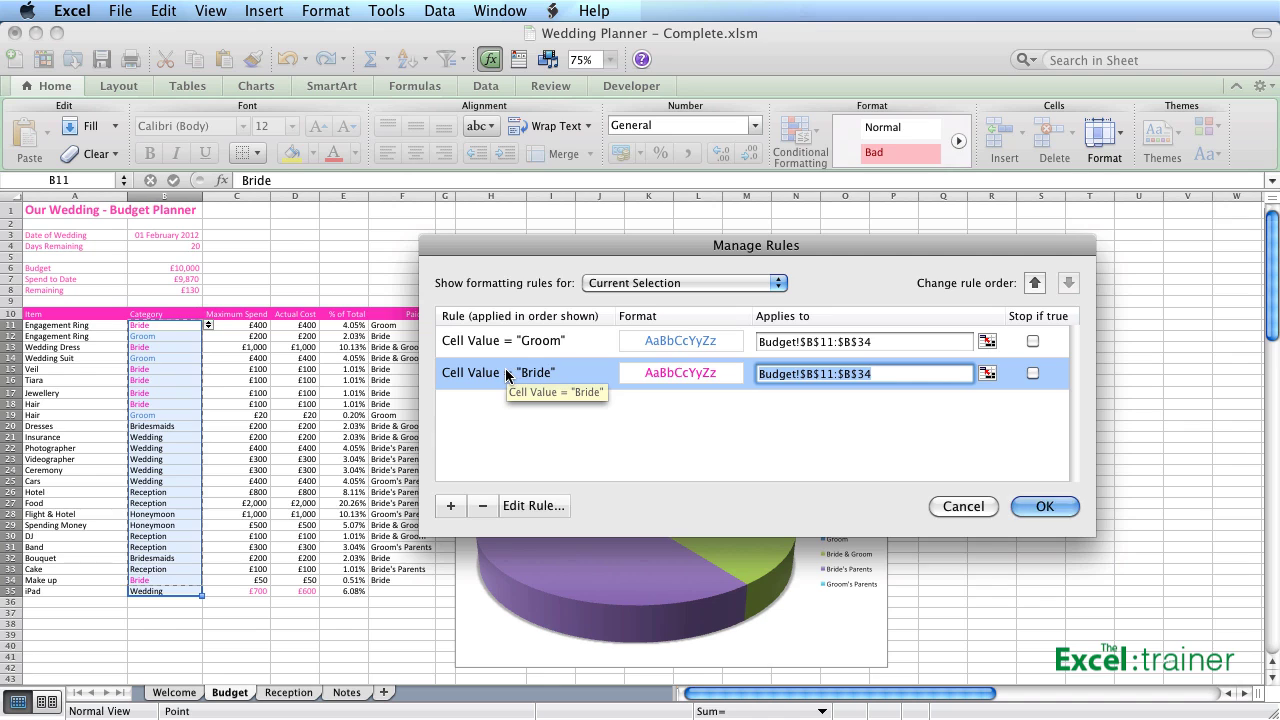
click(538, 505)
click(620, 426)
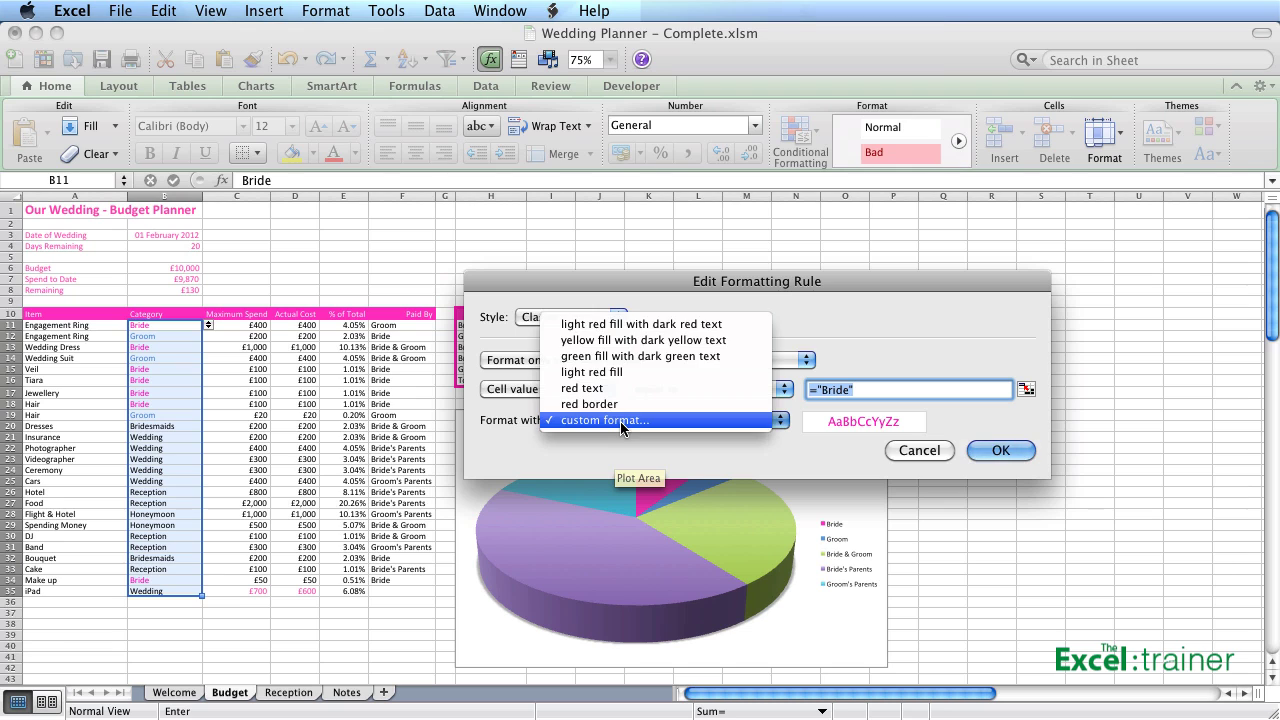
click(620, 424)
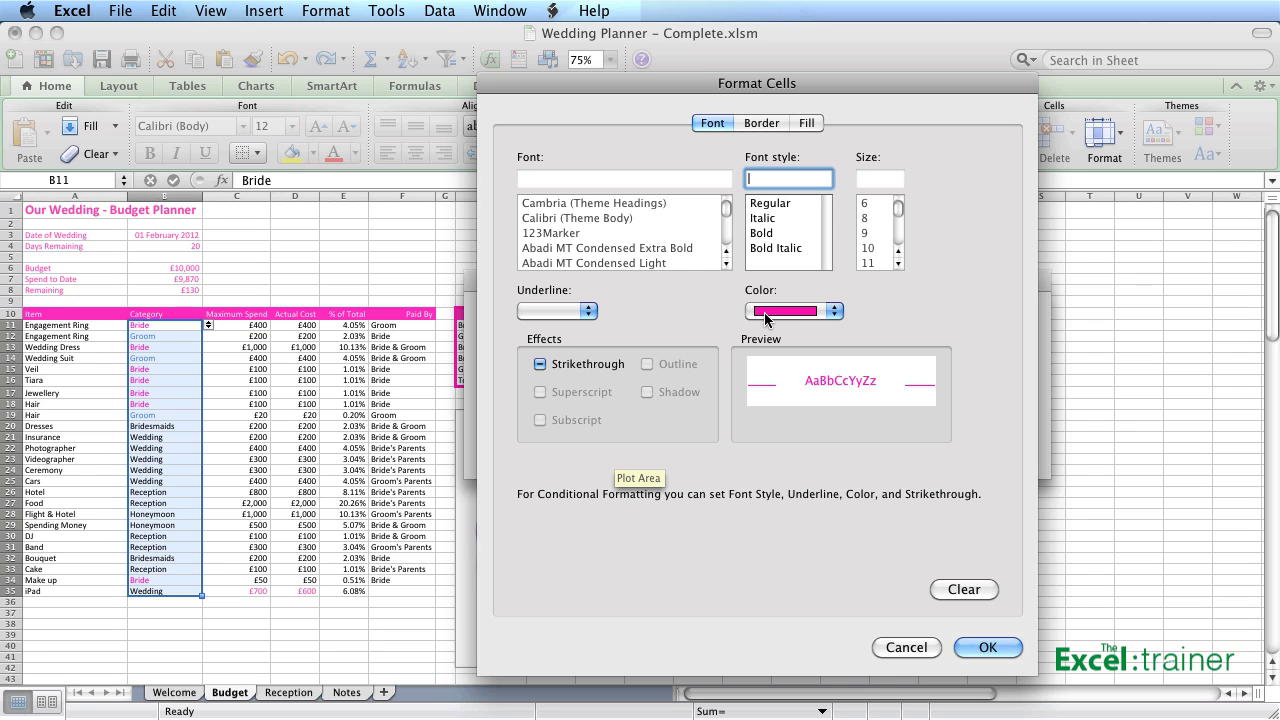
click(900, 649)
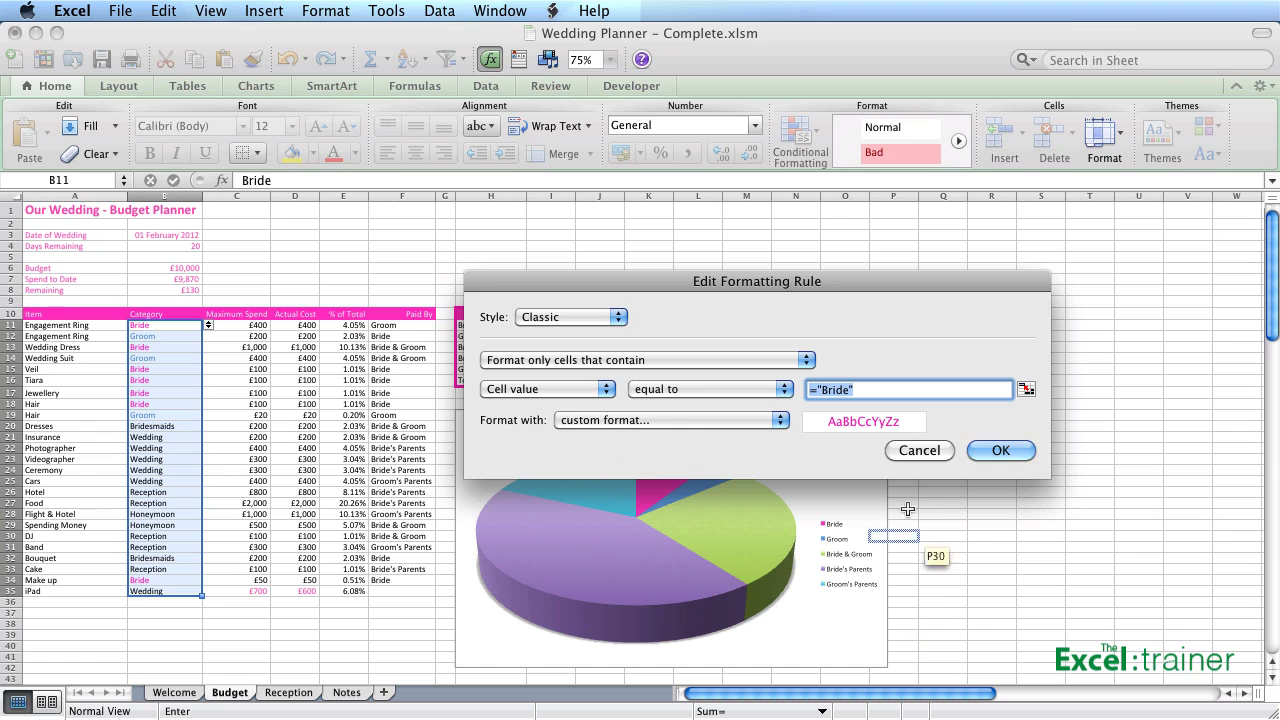
click(922, 453)
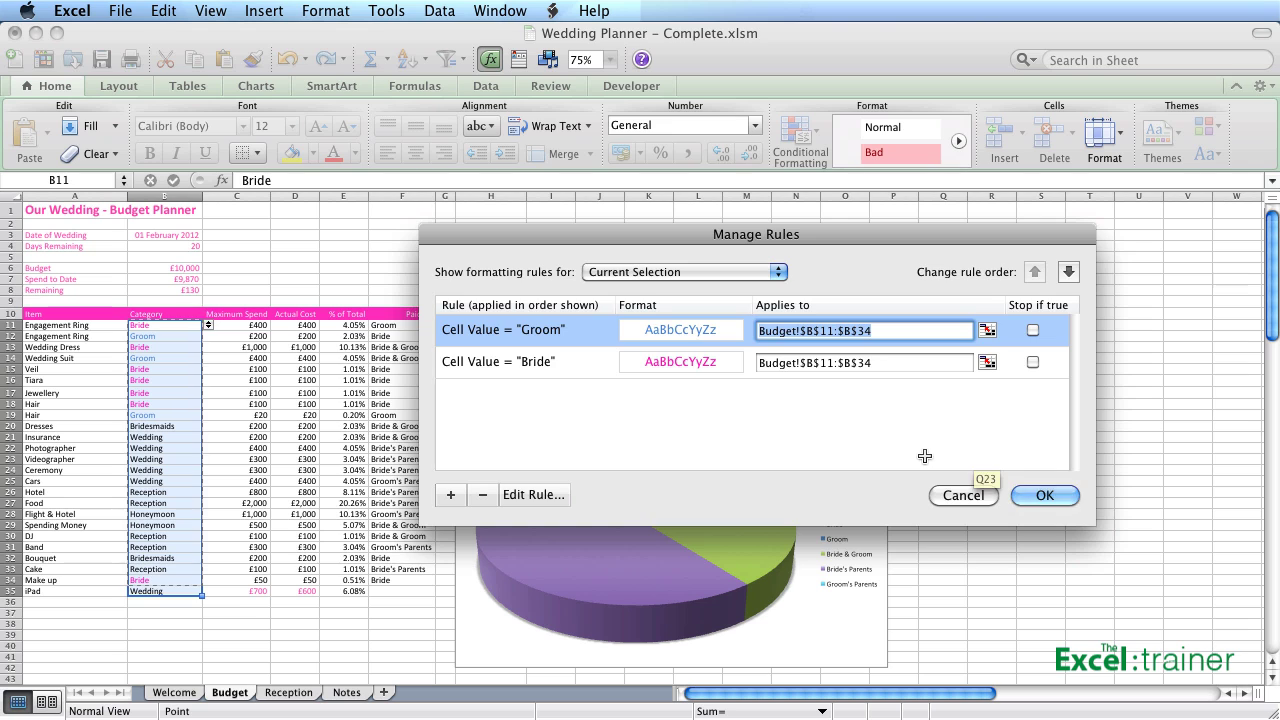
click(963, 495)
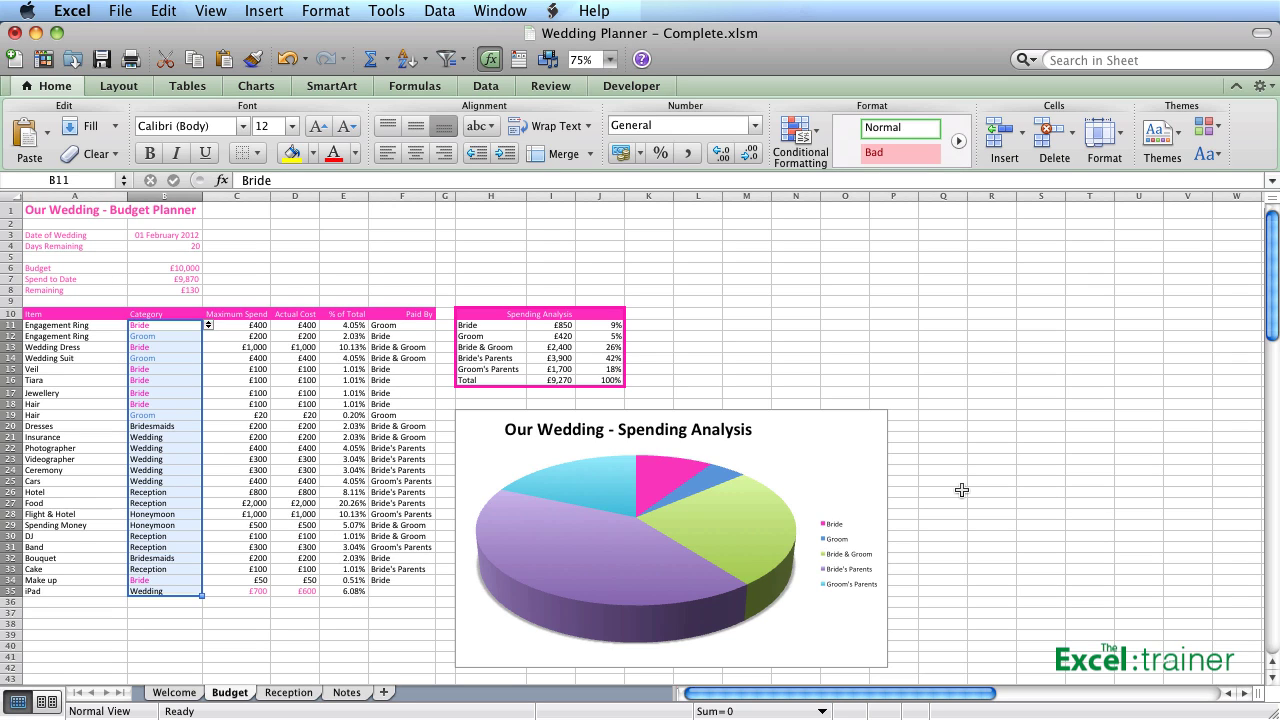
Show the Reception sheet and set its zoom to 75%
click(313, 693)
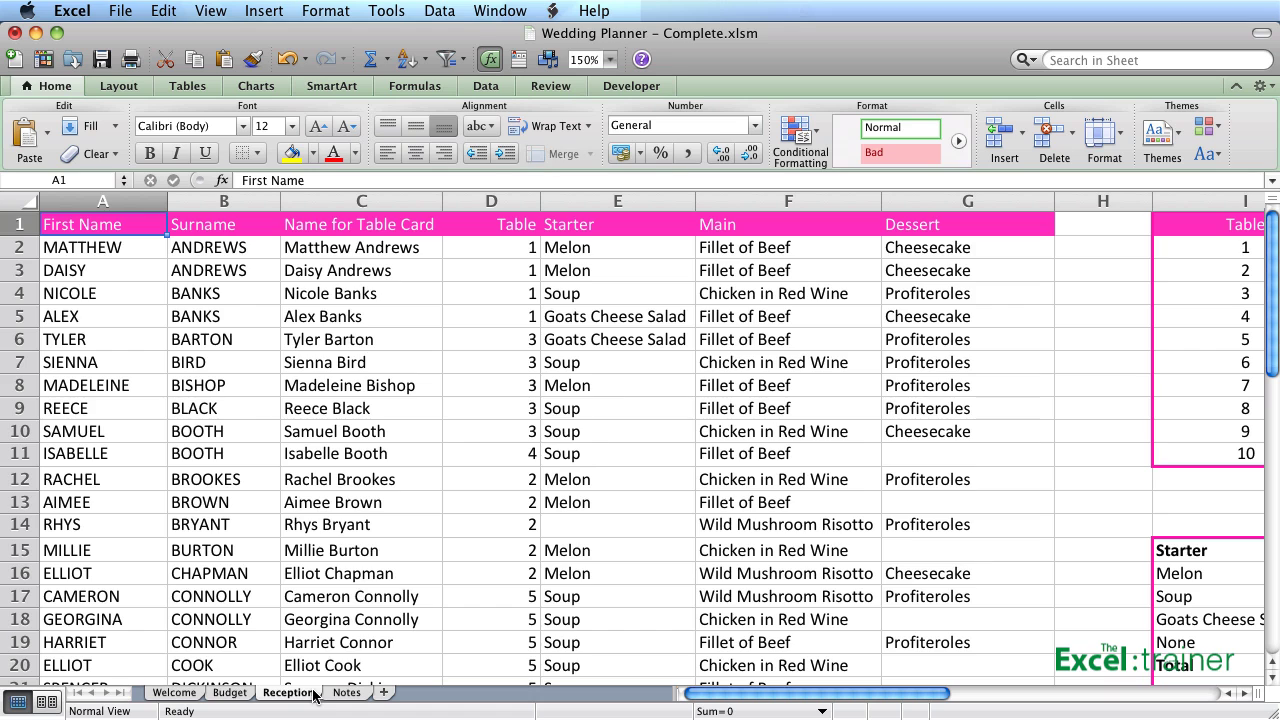
click(611, 62)
click(606, 132)
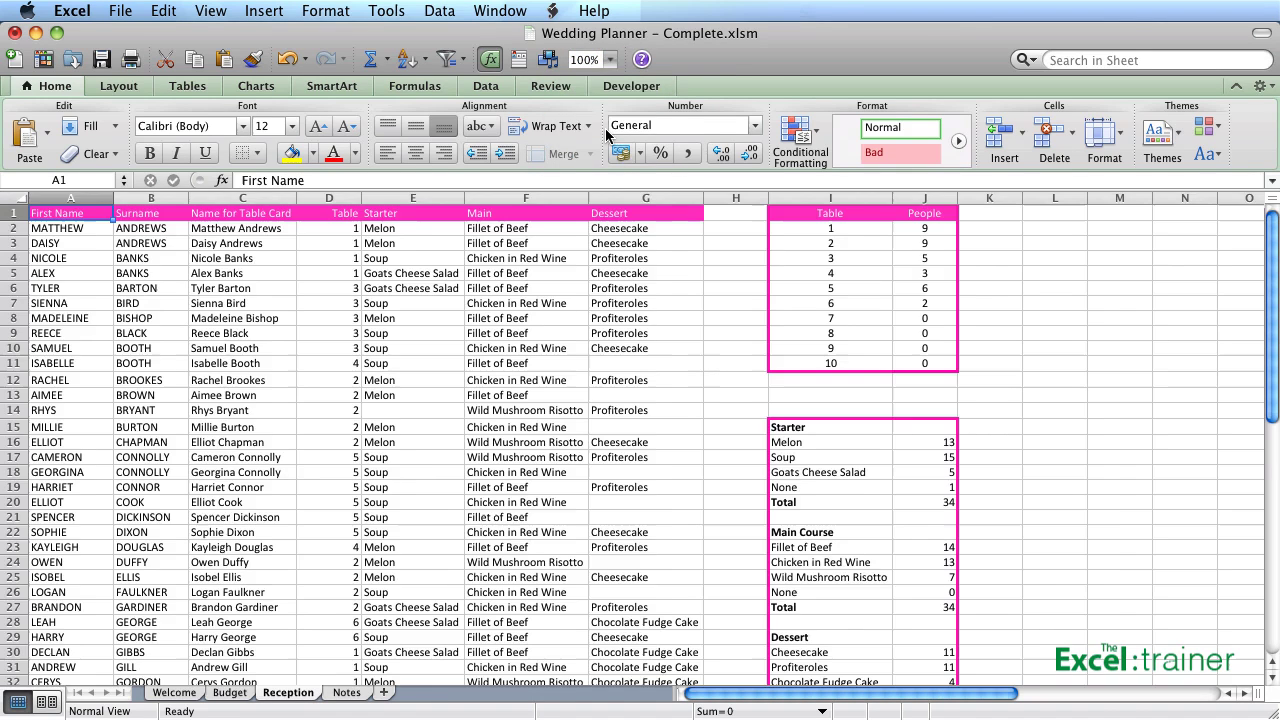
click(610, 60)
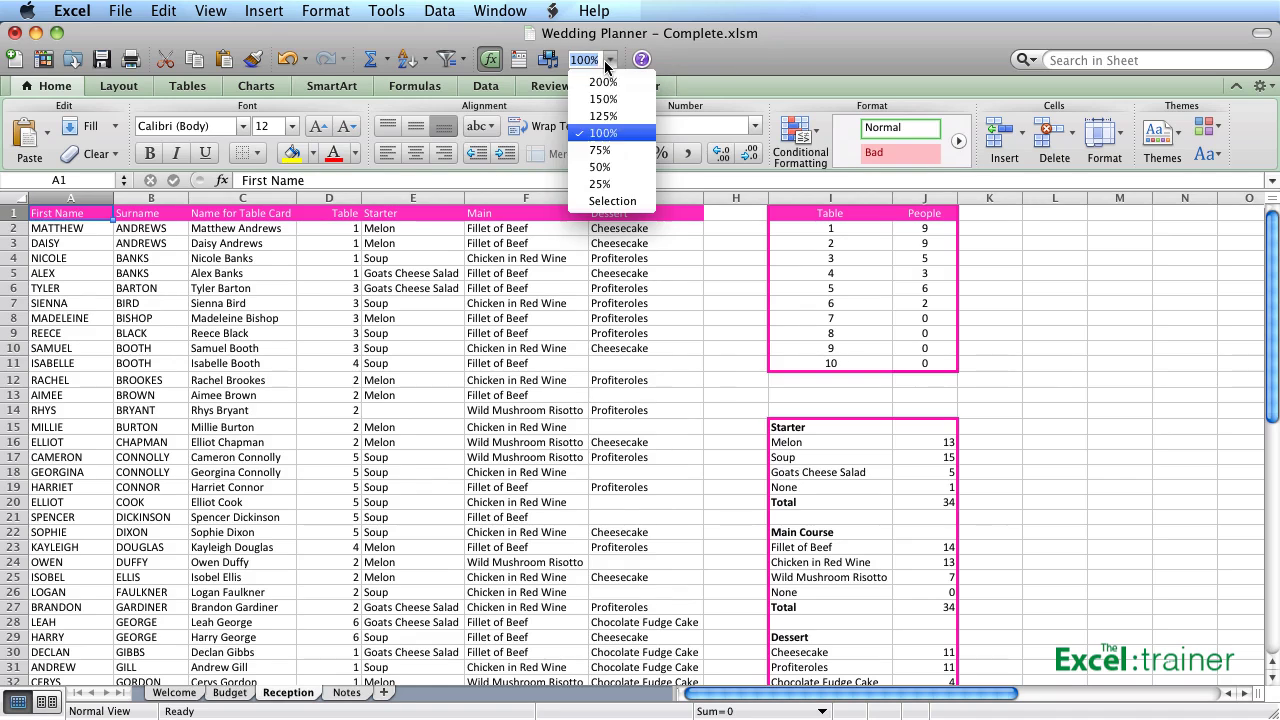
click(604, 152)
Look through the first guests' entries in the First Name and Surname columns of the Reception sheet
click(80, 223)
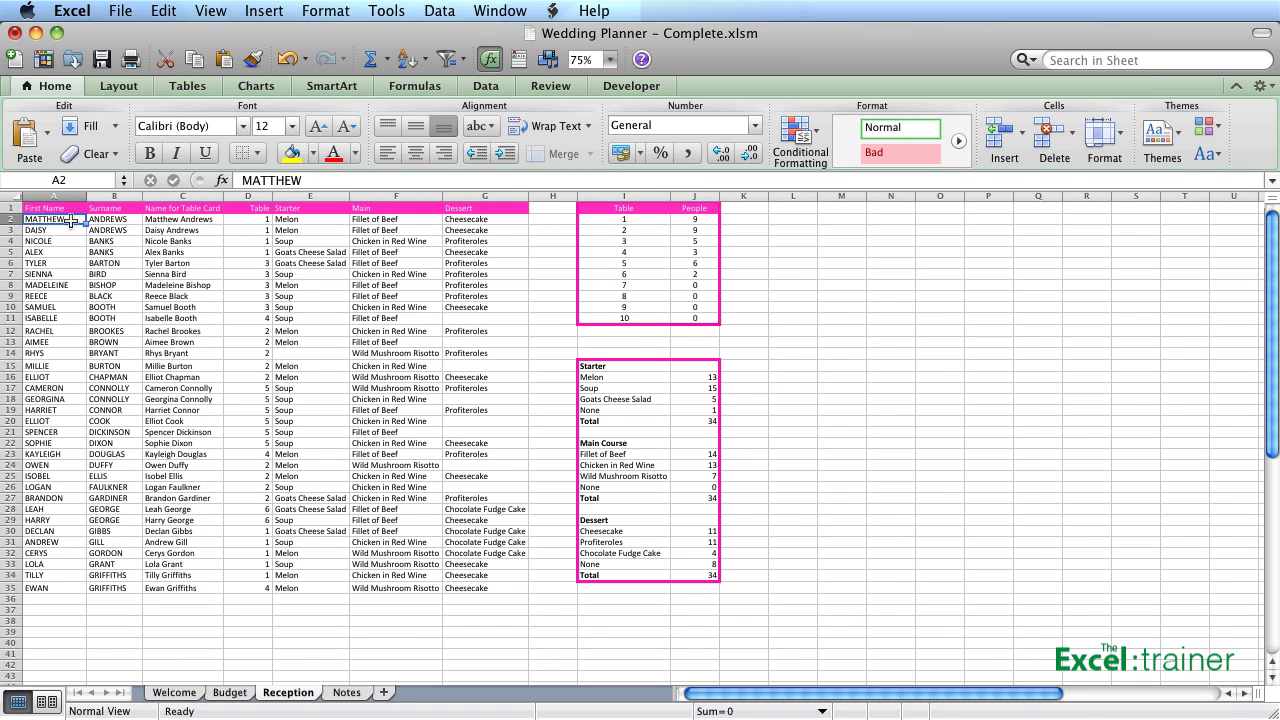
click(112, 224)
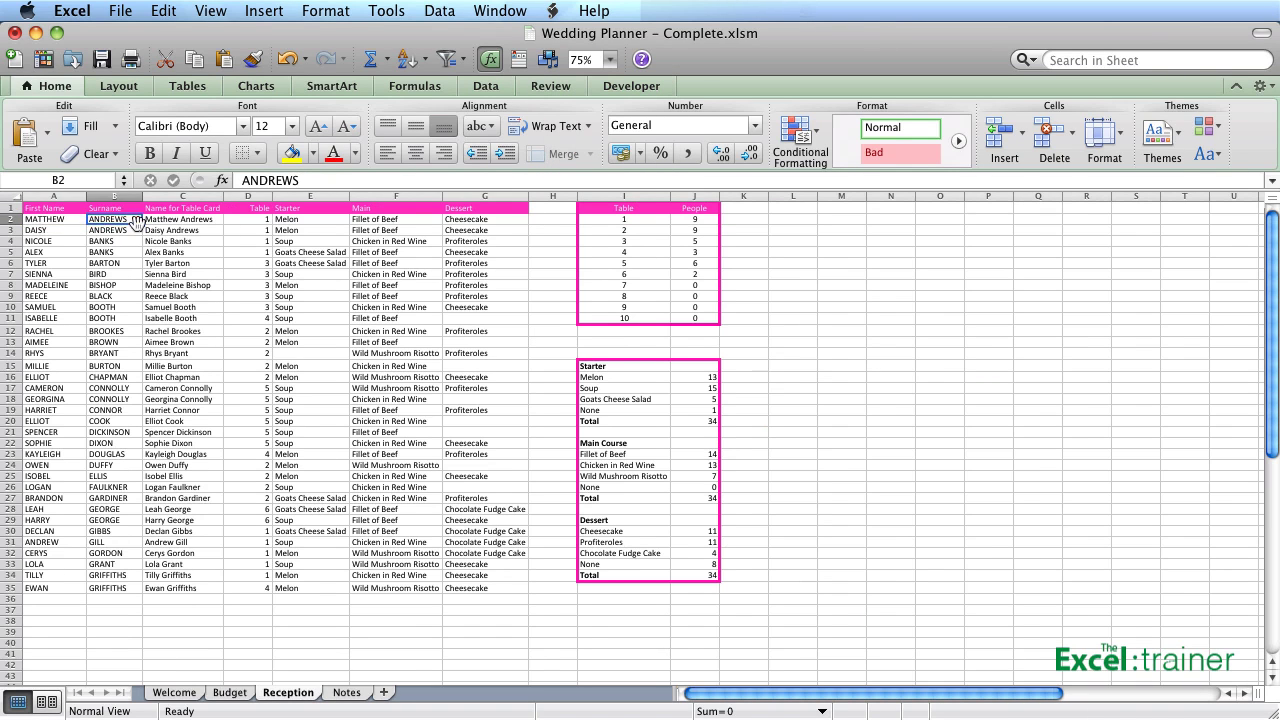
click(66, 220)
key(Down)
key(Down)
key(Down)
key(Down)
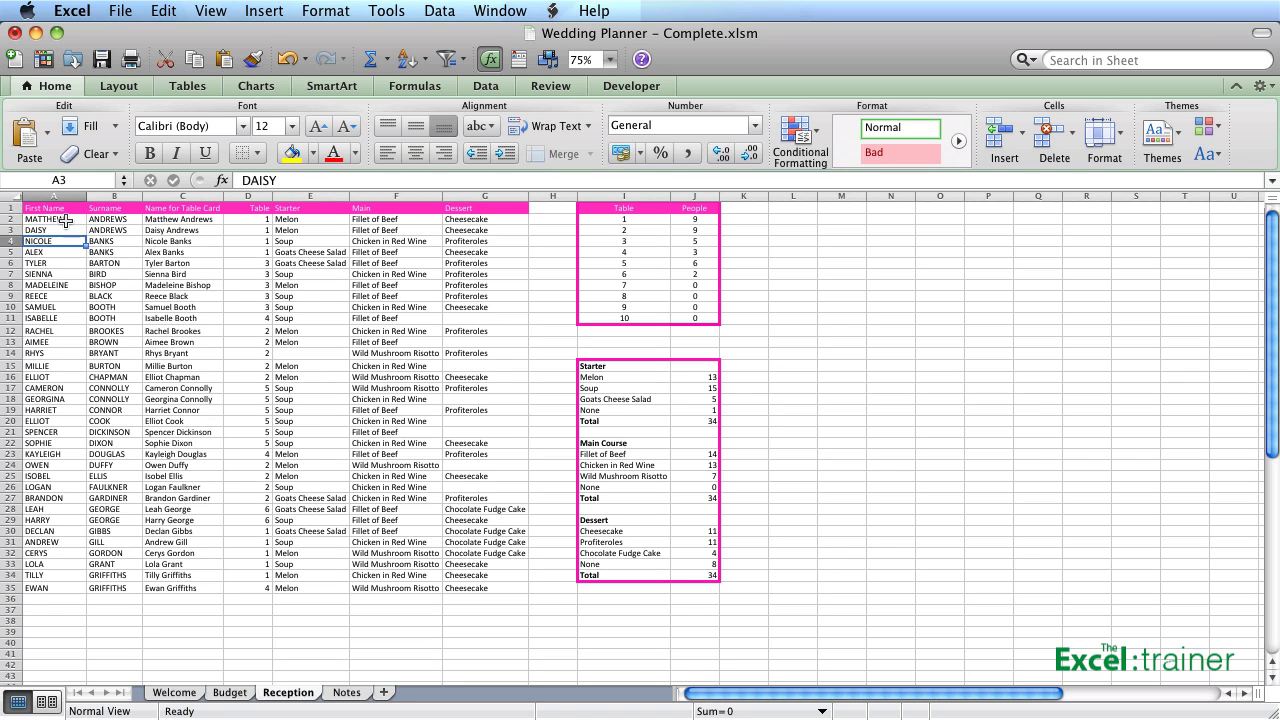
key(Right)
key(Up)
key(Up)
key(Up)
key(Up)
key(Left)
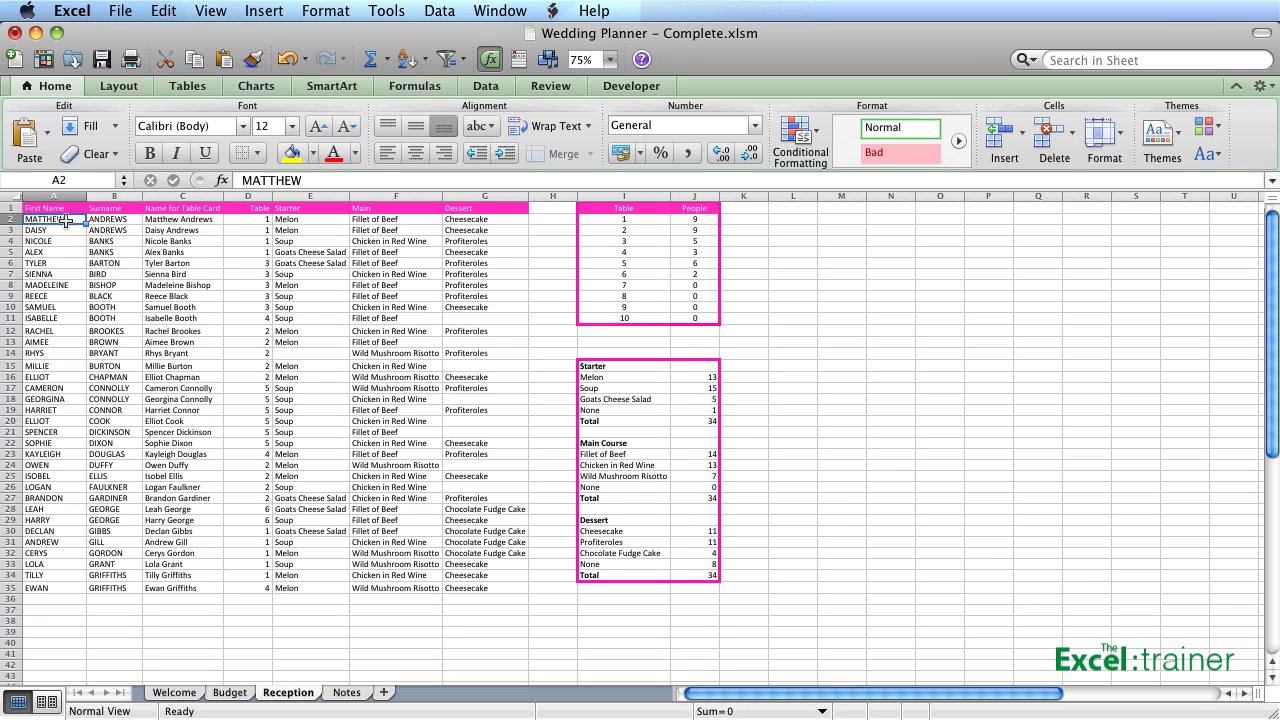
Examine the PROPER formula for the table card name in C2 and the guest's table, starter and main entries in row 2
click(197, 221)
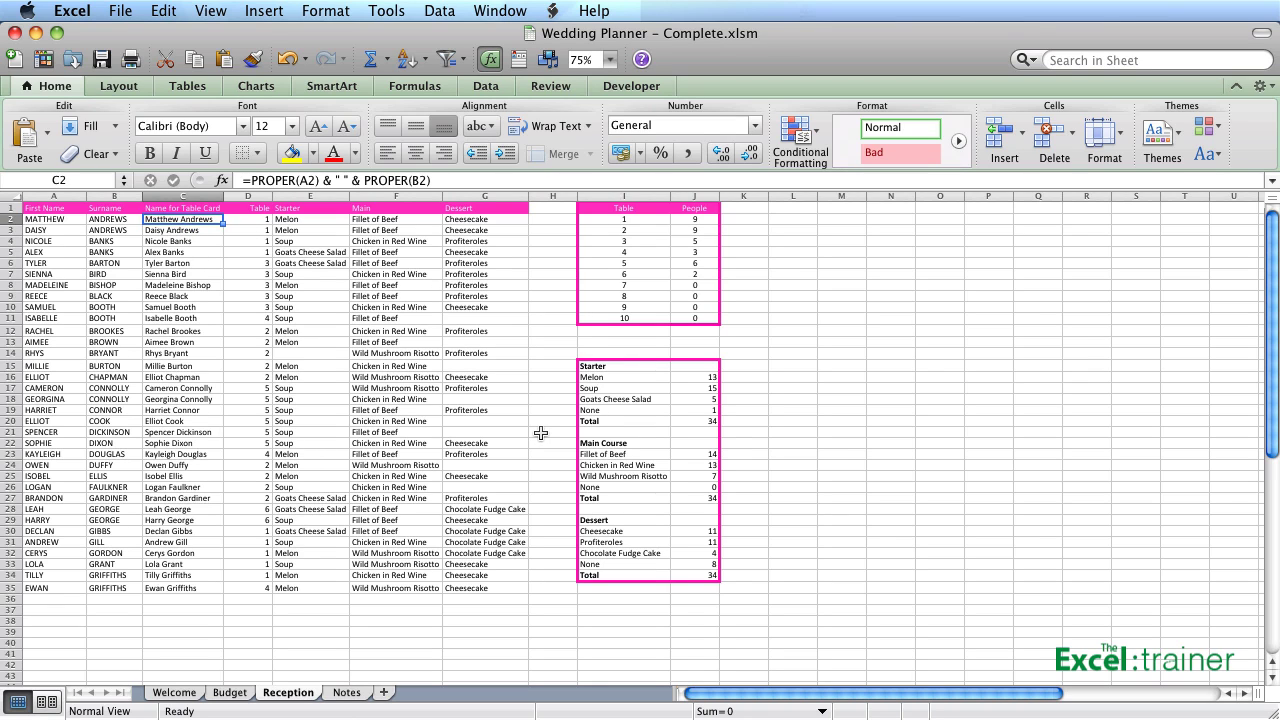
key(Right)
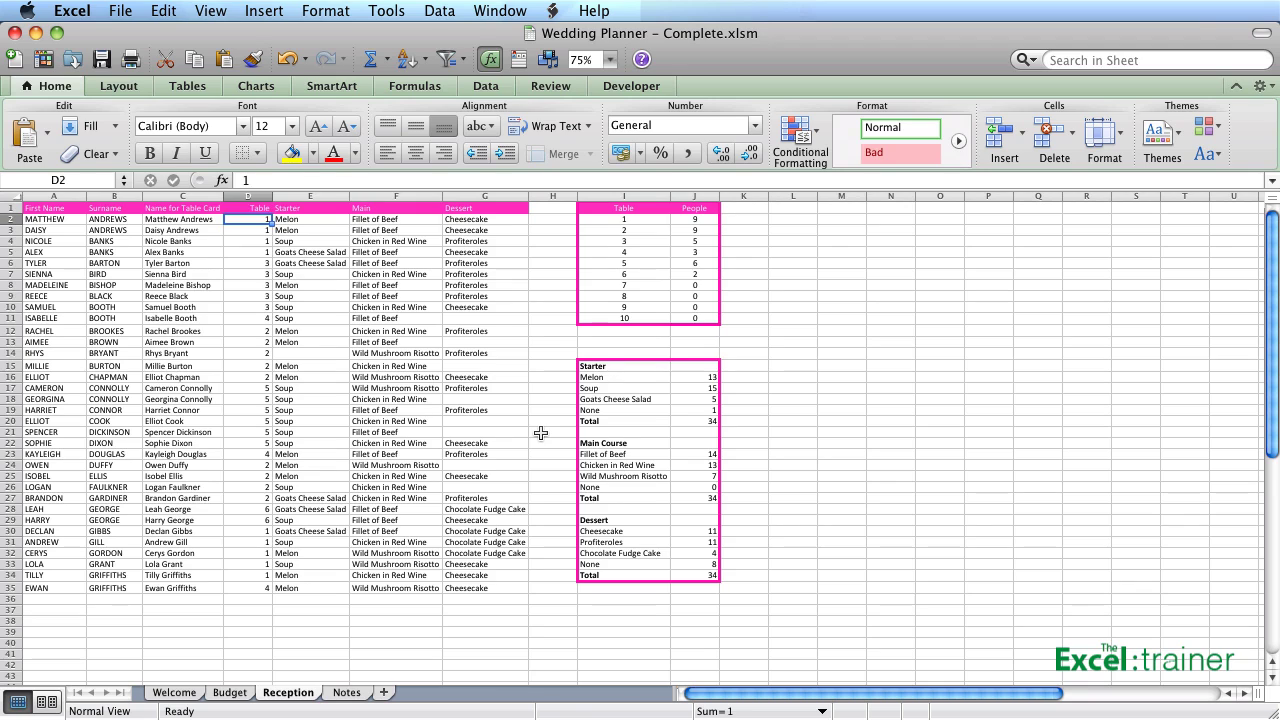
key(Right)
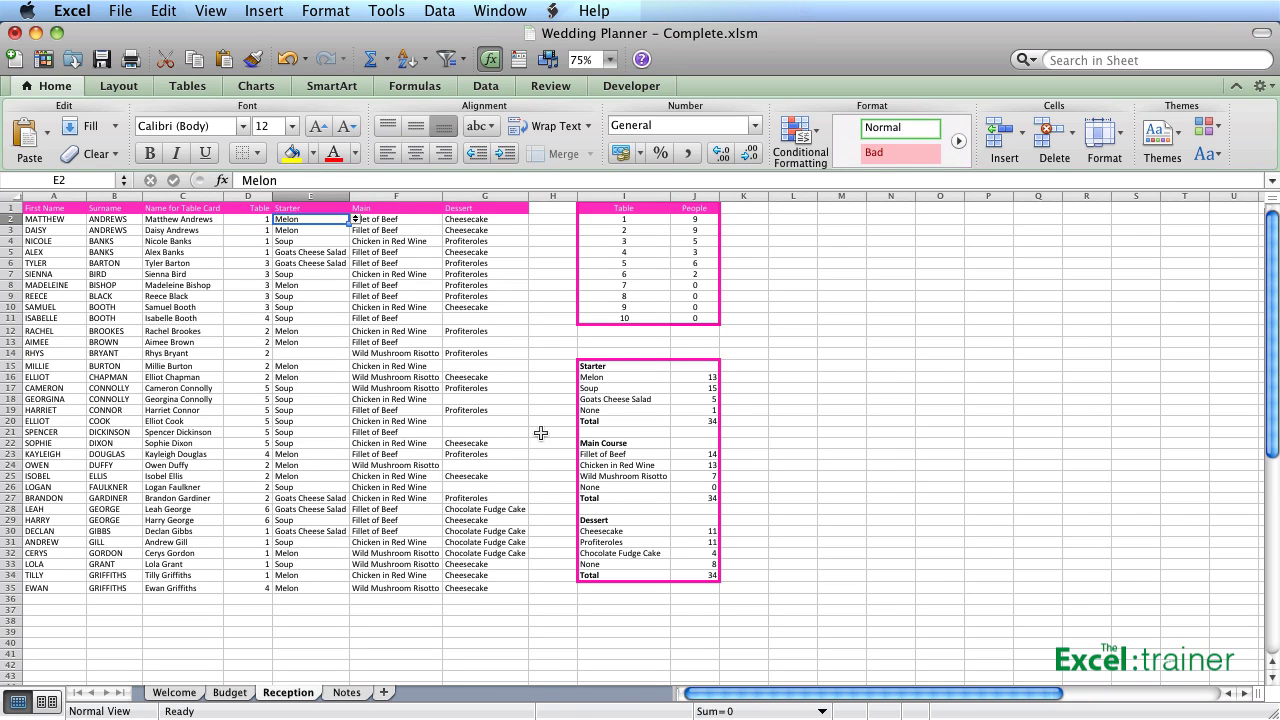
key(Right)
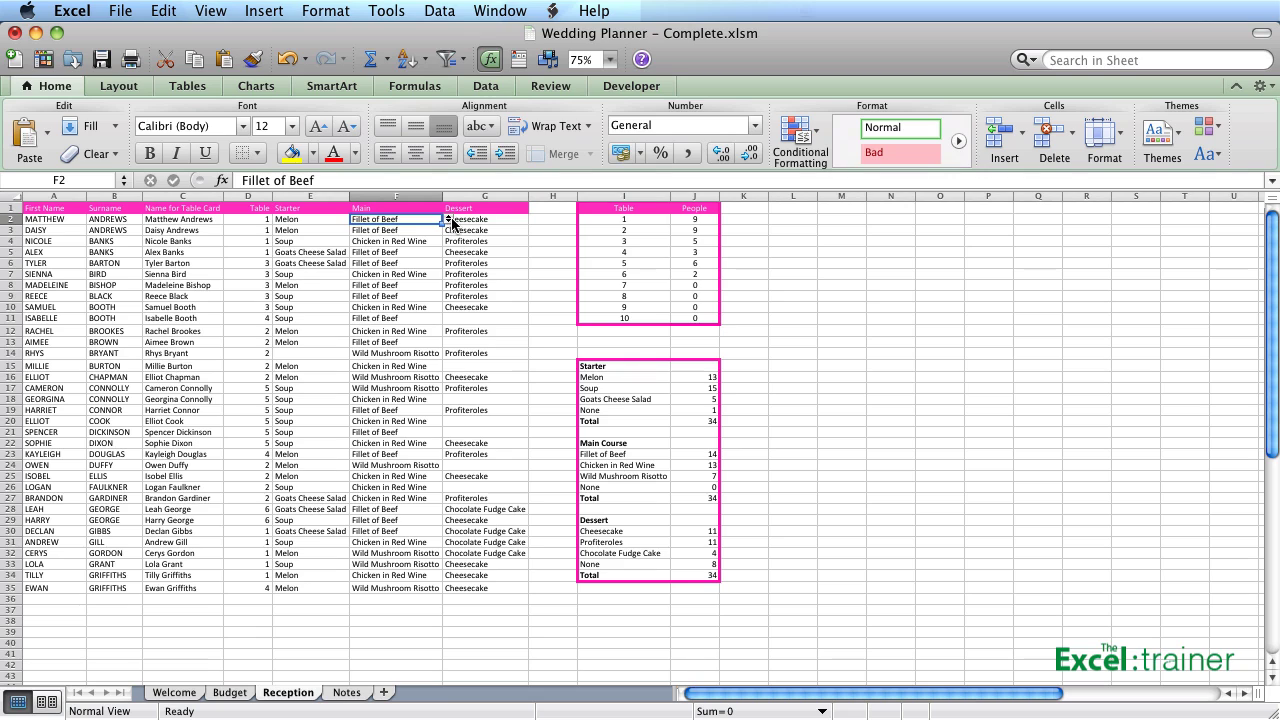
Check the drop-down choices for the main course in F2 and view the source menu lists on the Notes sheet
click(449, 220)
click(449, 220)
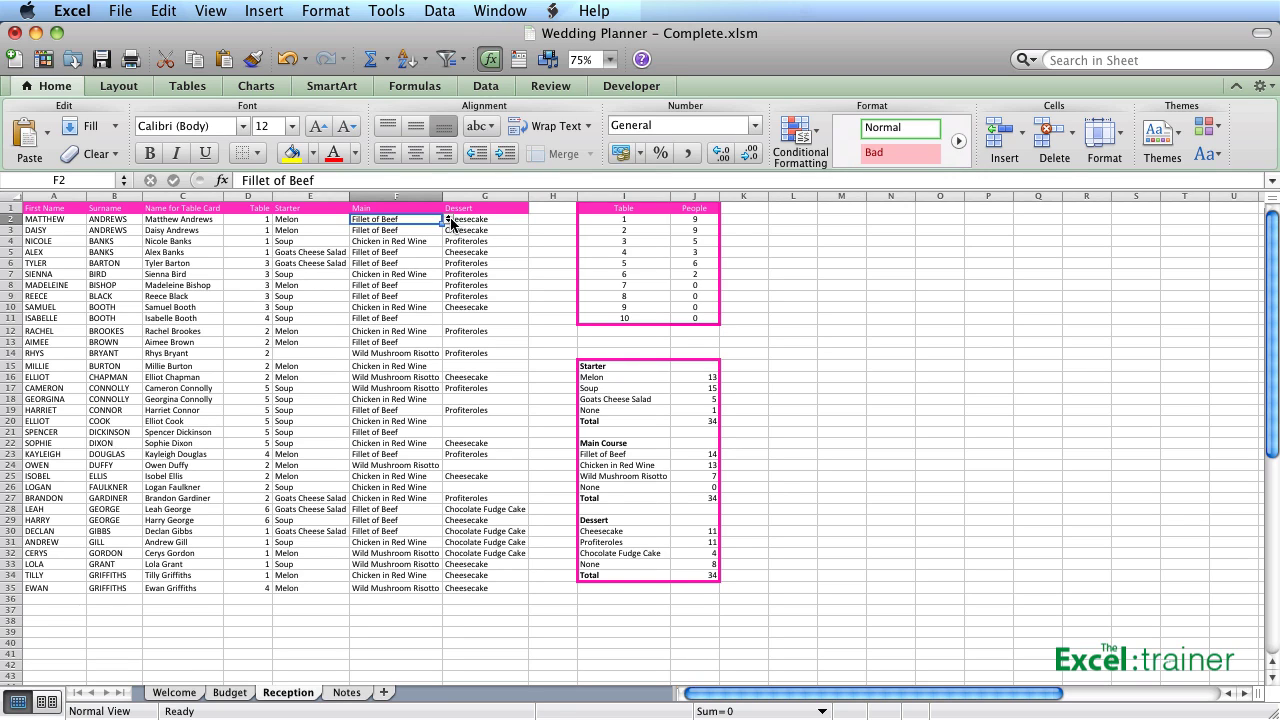
click(346, 692)
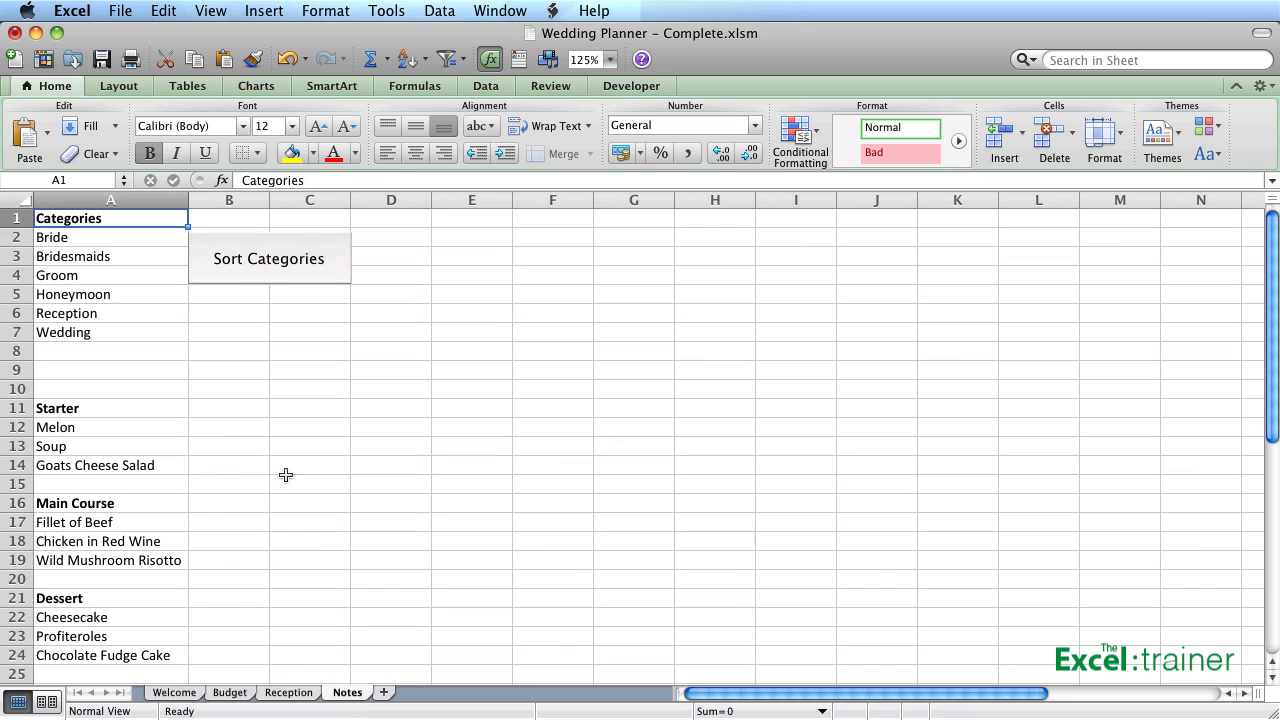
Return to the Reception sheet and examine the COUNTIF formula in J2 and the table number in I2 that it refers to
click(289, 692)
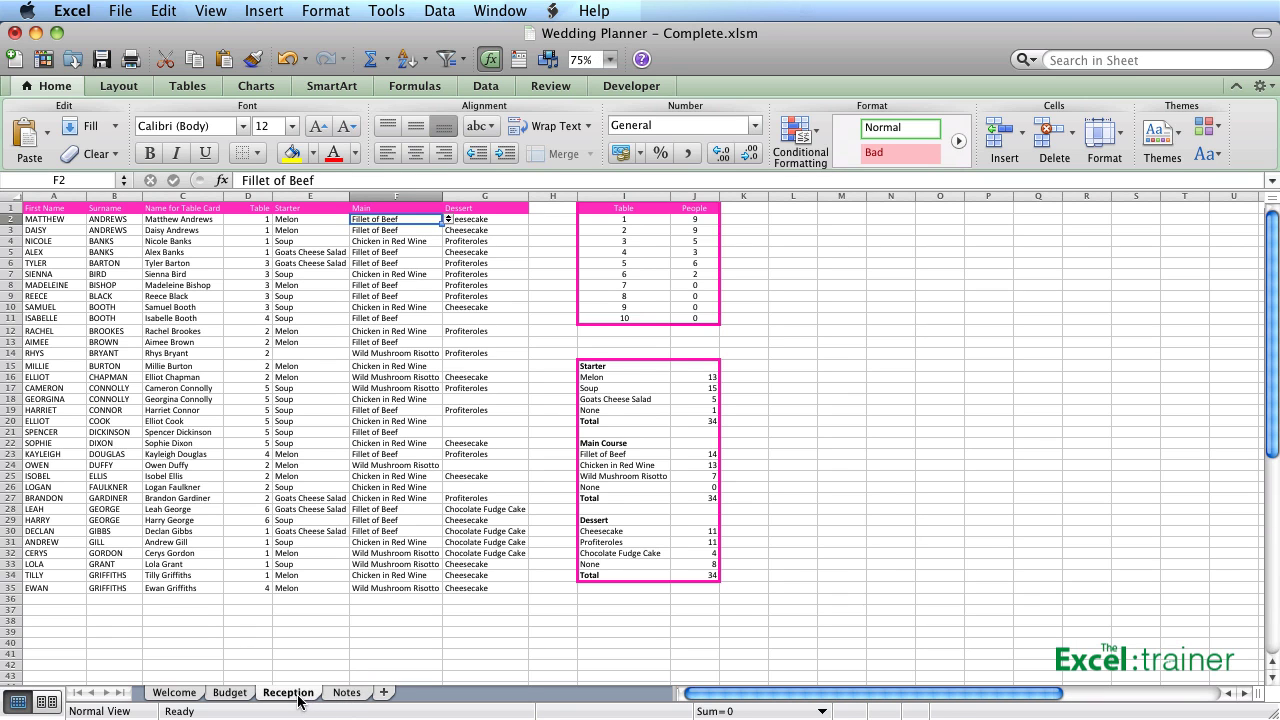
click(710, 221)
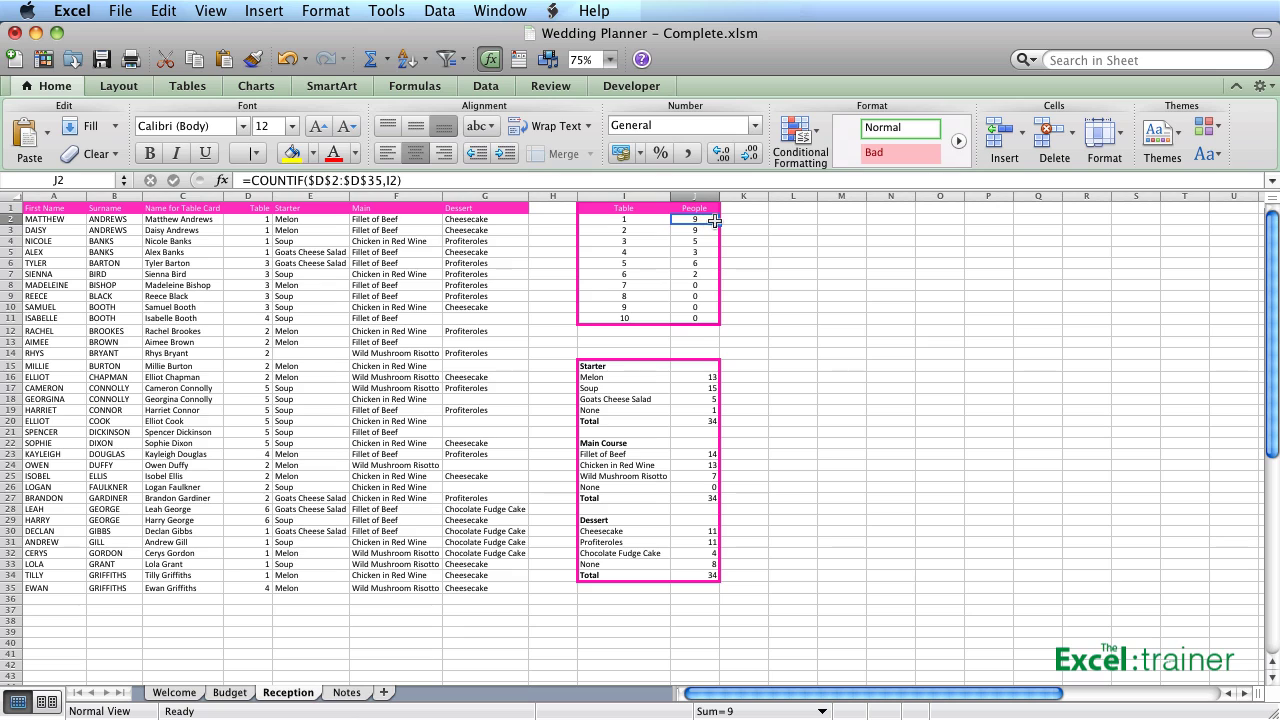
click(610, 218)
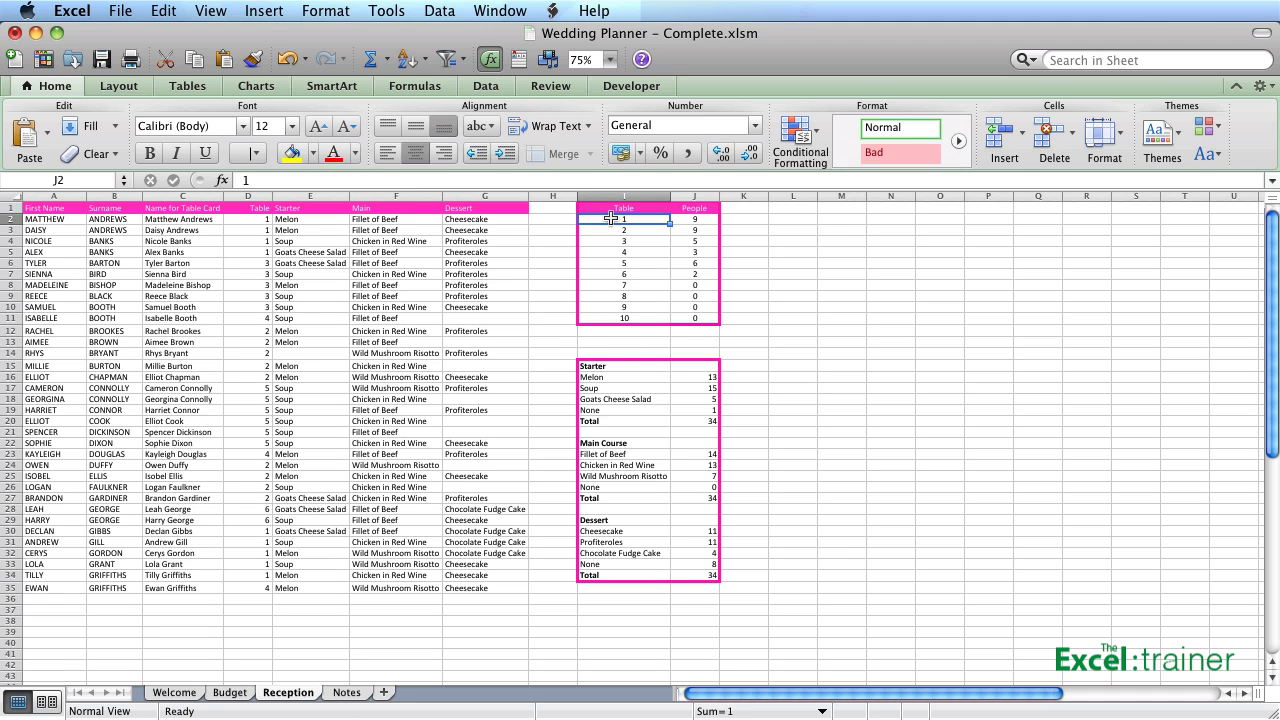
click(683, 218)
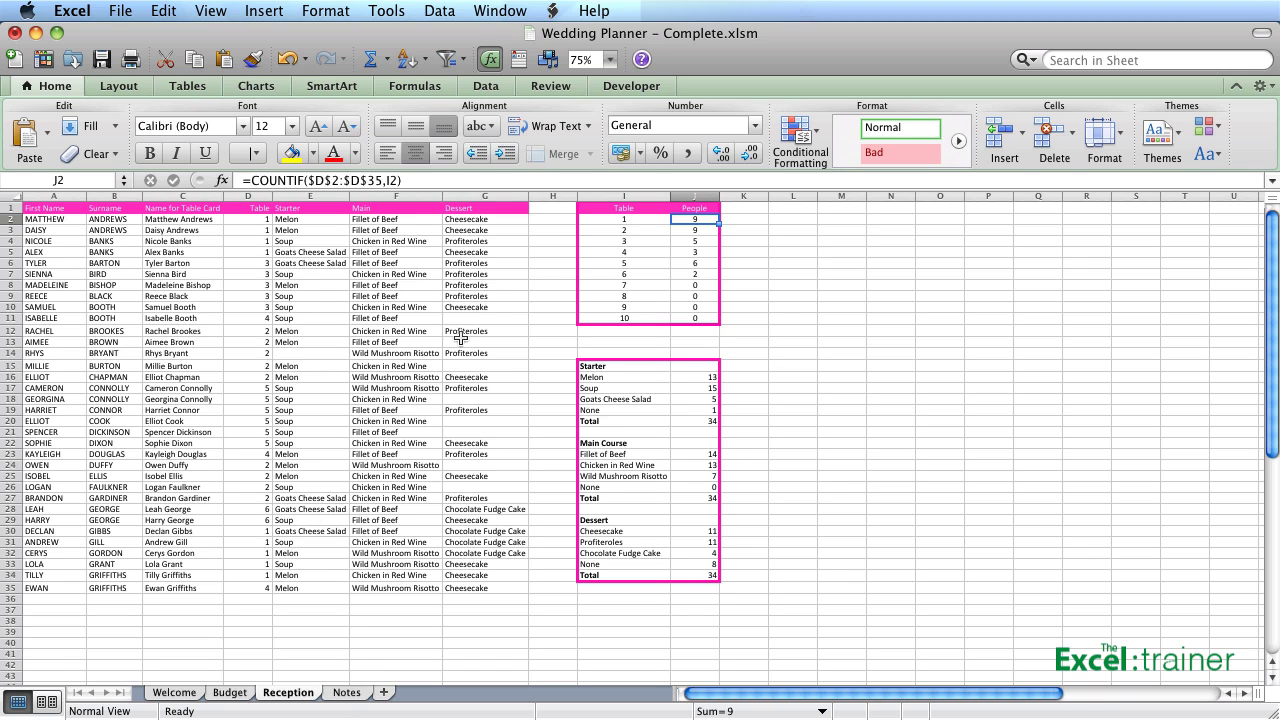
Examine the COUNTIF formulas down the People column from J3 and back up to J2, comparing the table number each refers to
click(687, 230)
key(Down)
key(Down)
key(Down)
key(Down)
key(Down)
key(Down)
key(Down)
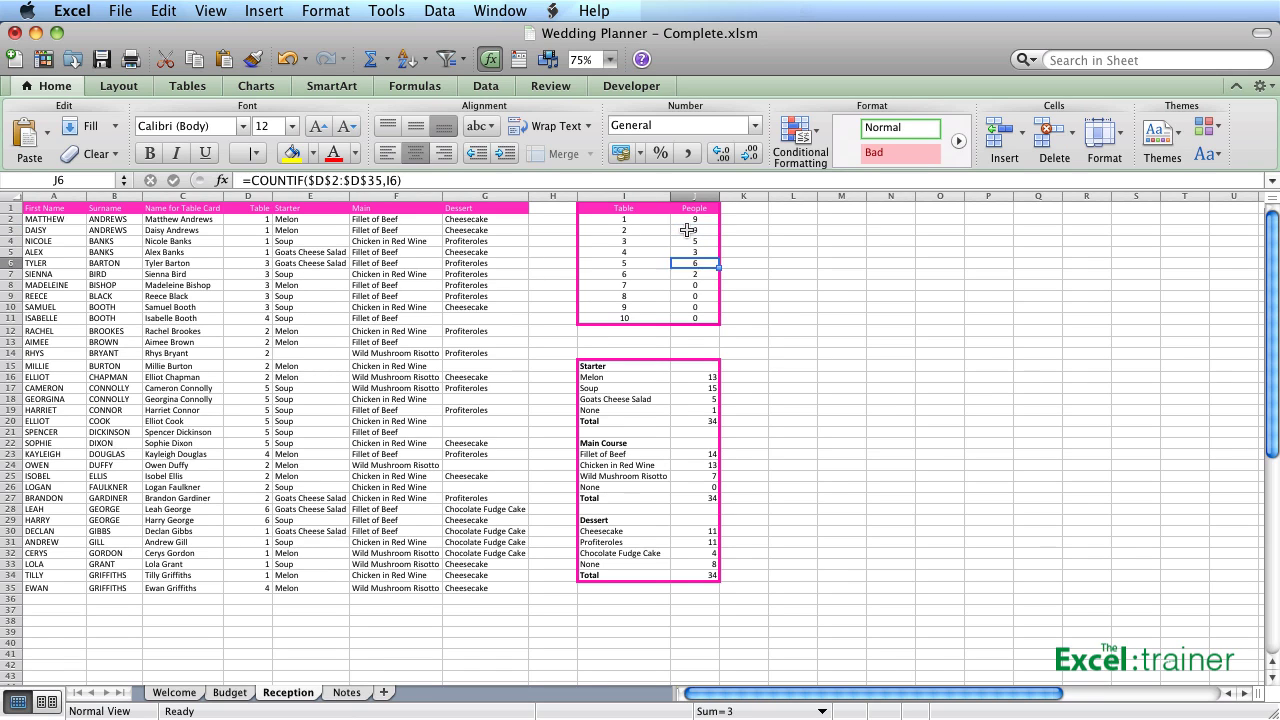
key(Up)
key(Up)
key(Up)
key(Up)
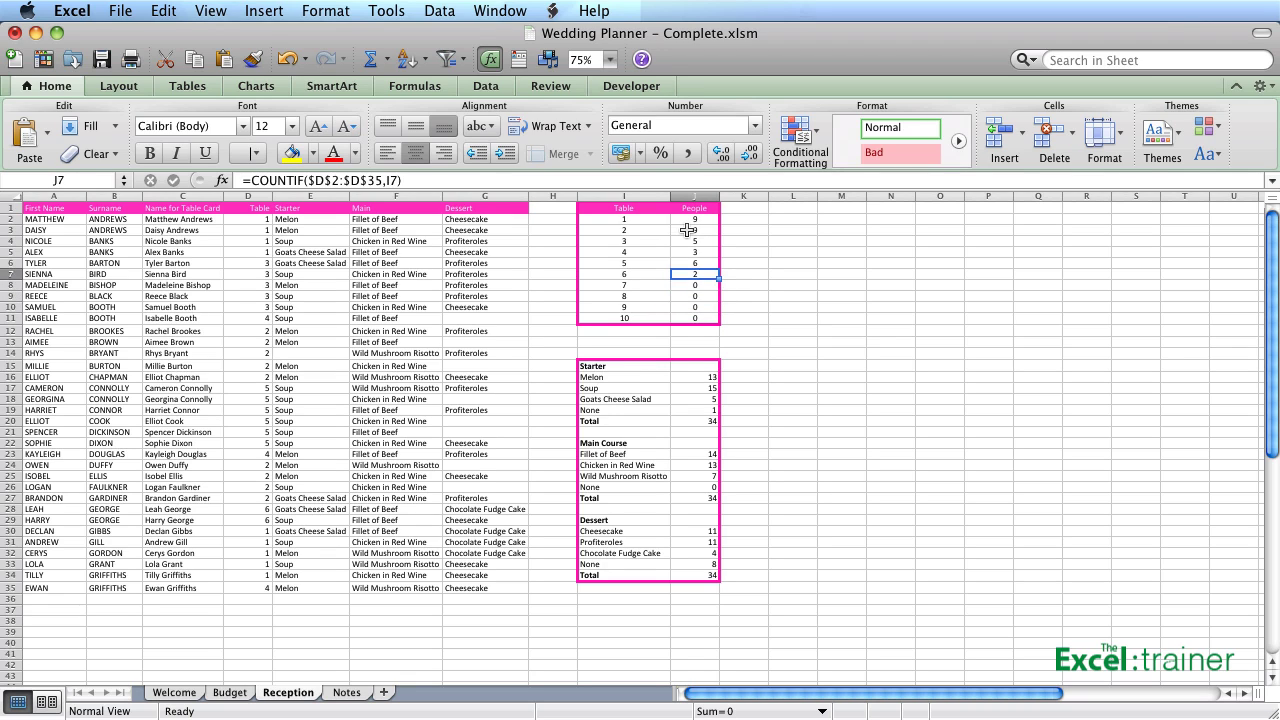
click(708, 222)
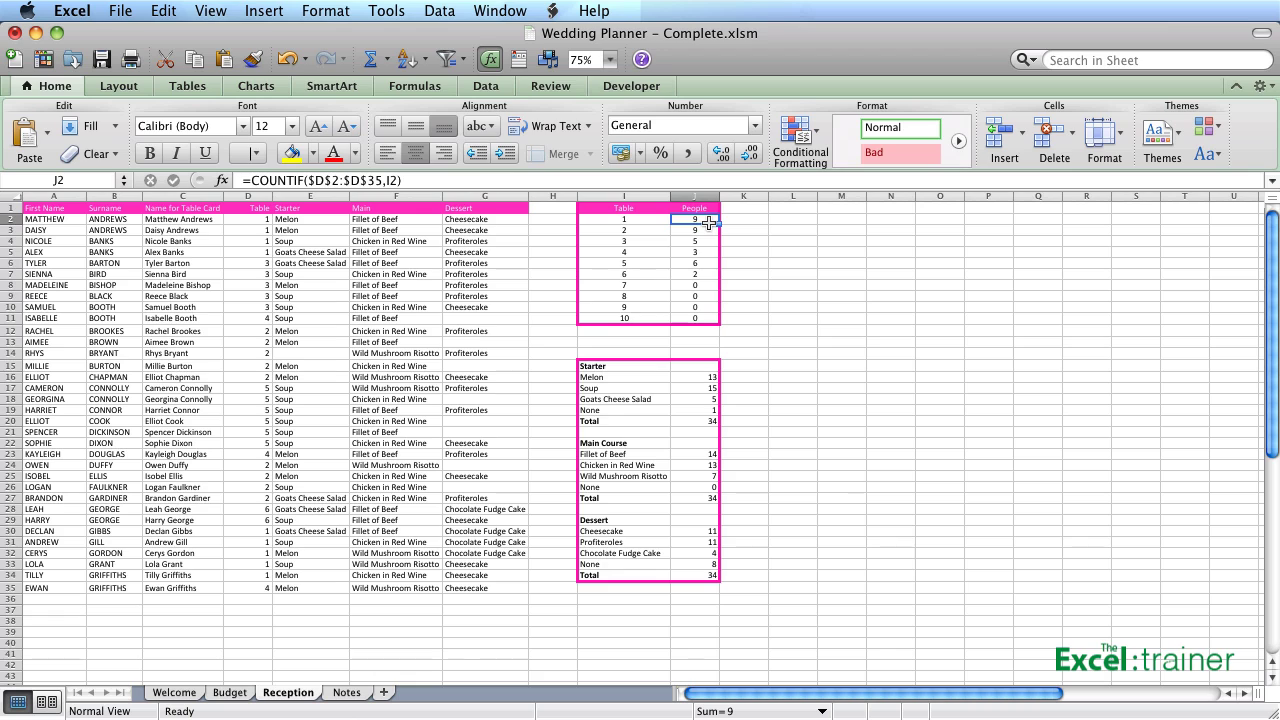
Change the guest's table number in D13 to 1 and examine the COUNTIF formula for the Melon starter in J16
click(245, 343)
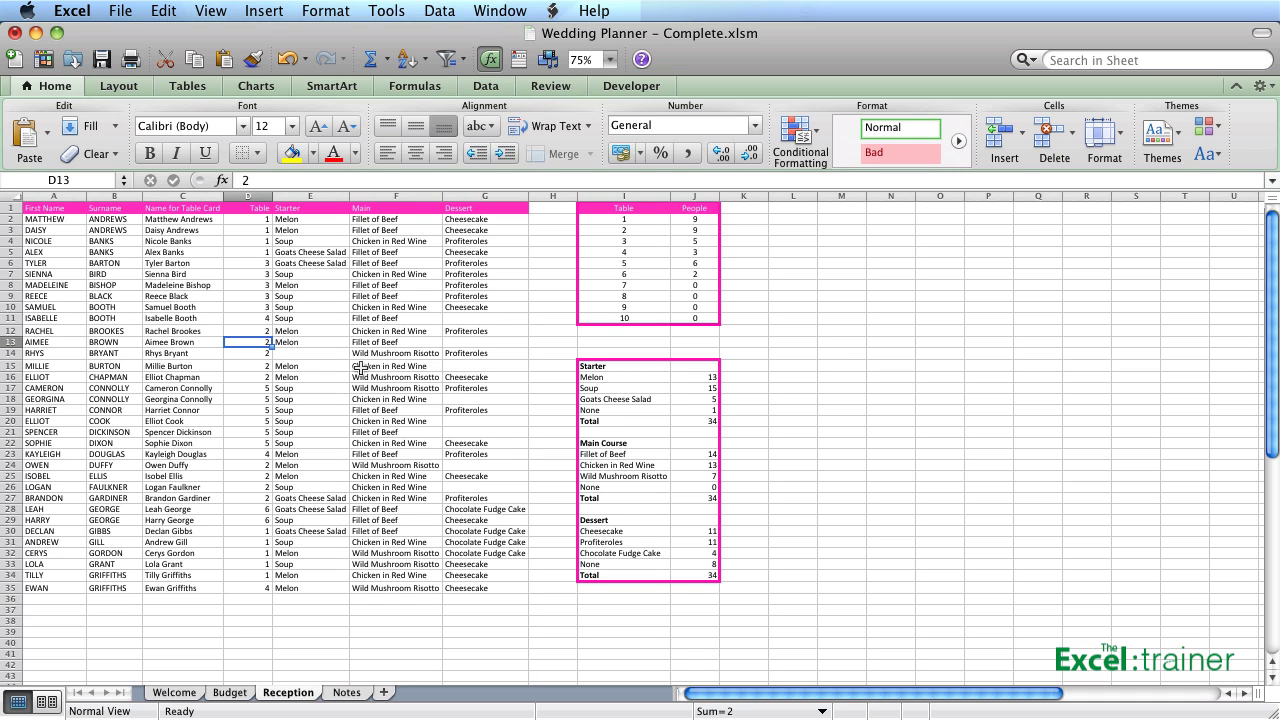
text(1)
key(Return)
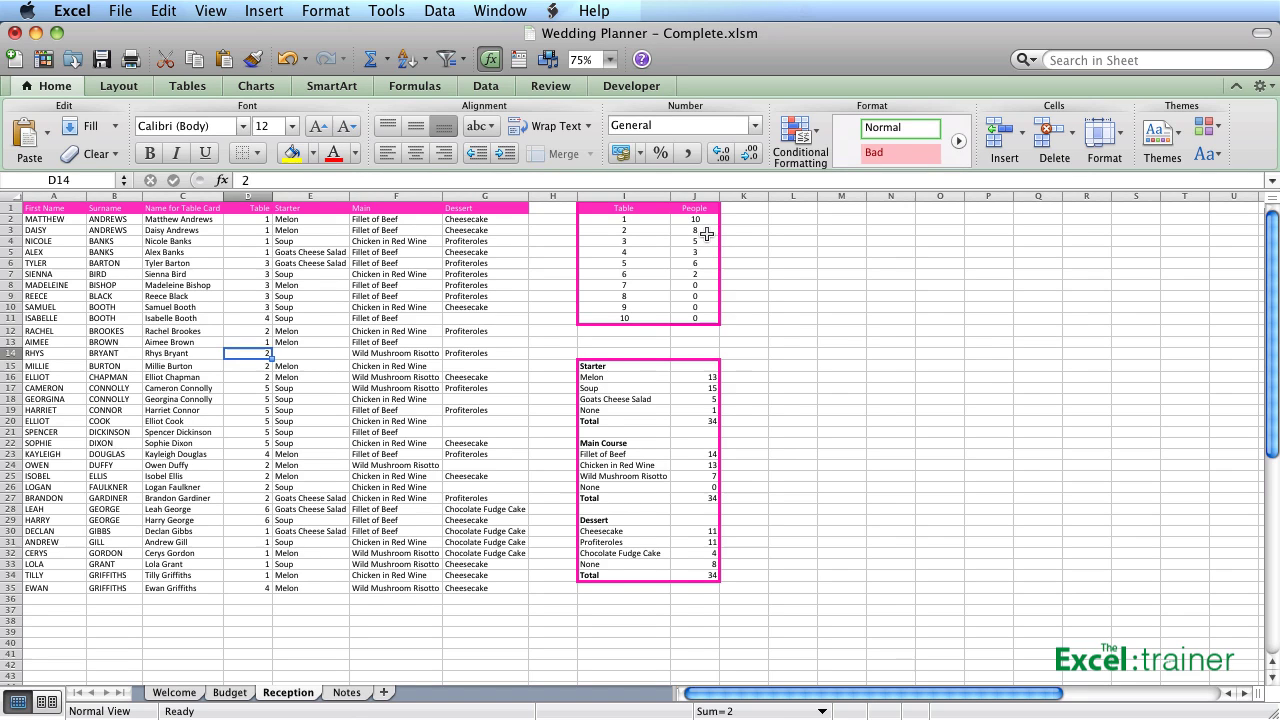
click(700, 377)
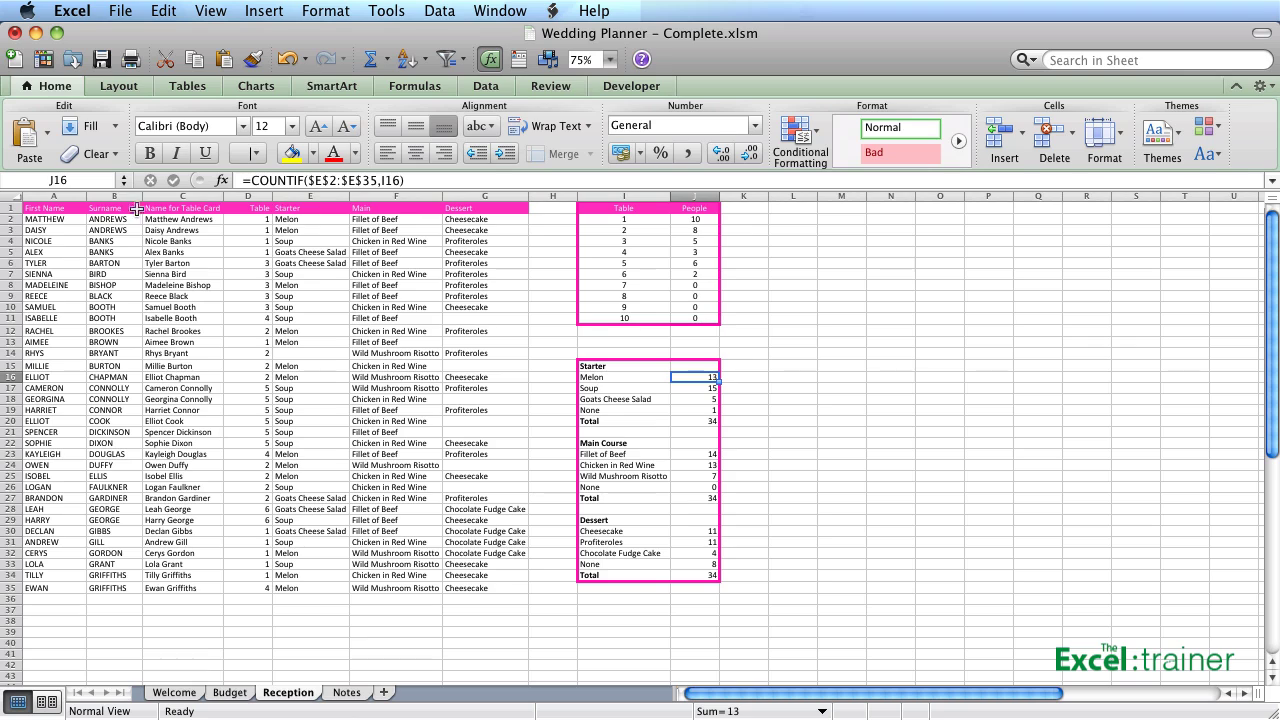
Select the Table and People headings in I1:J1 and view the available fill and font colour choices
click(605, 210)
drag(659, 209, 692, 210)
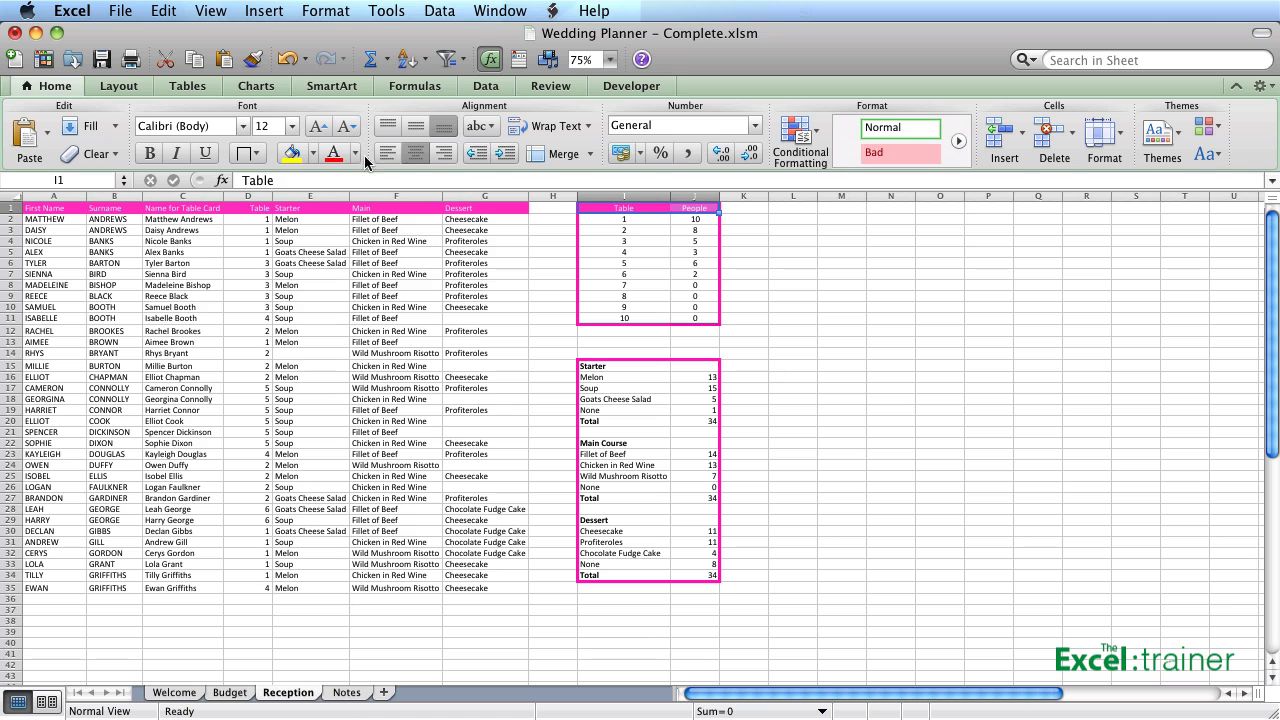
click(314, 154)
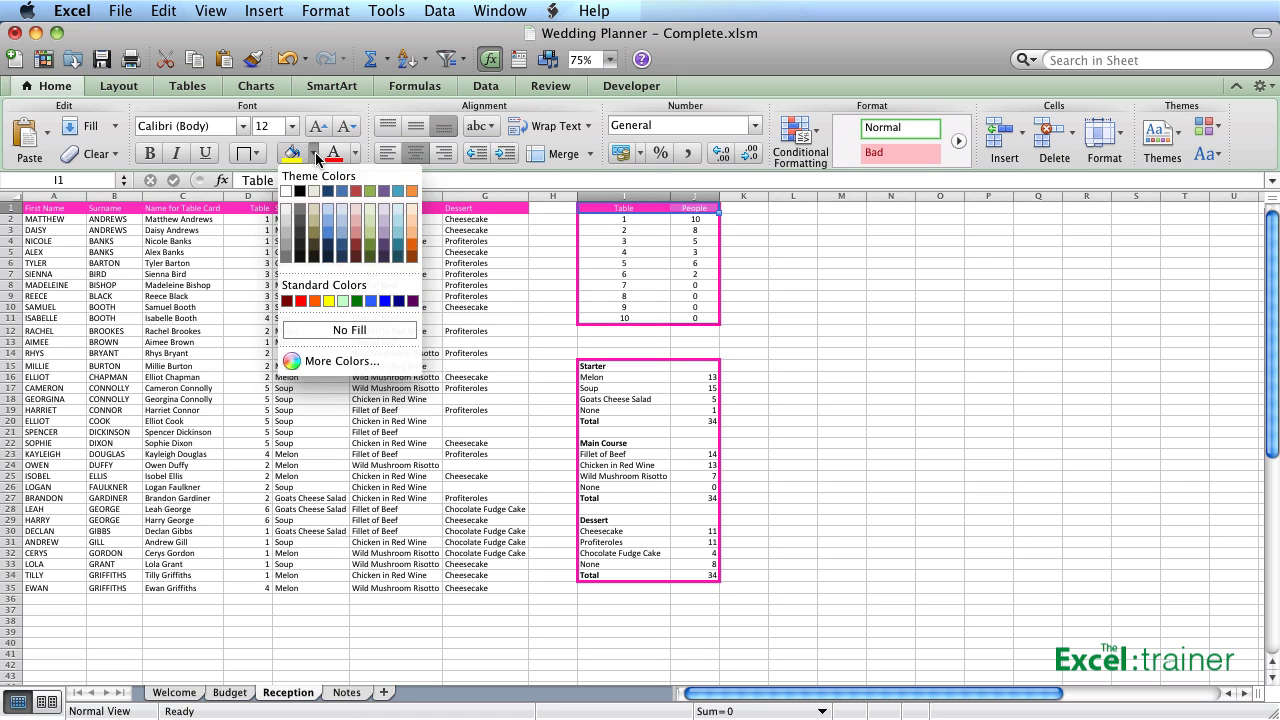
click(316, 156)
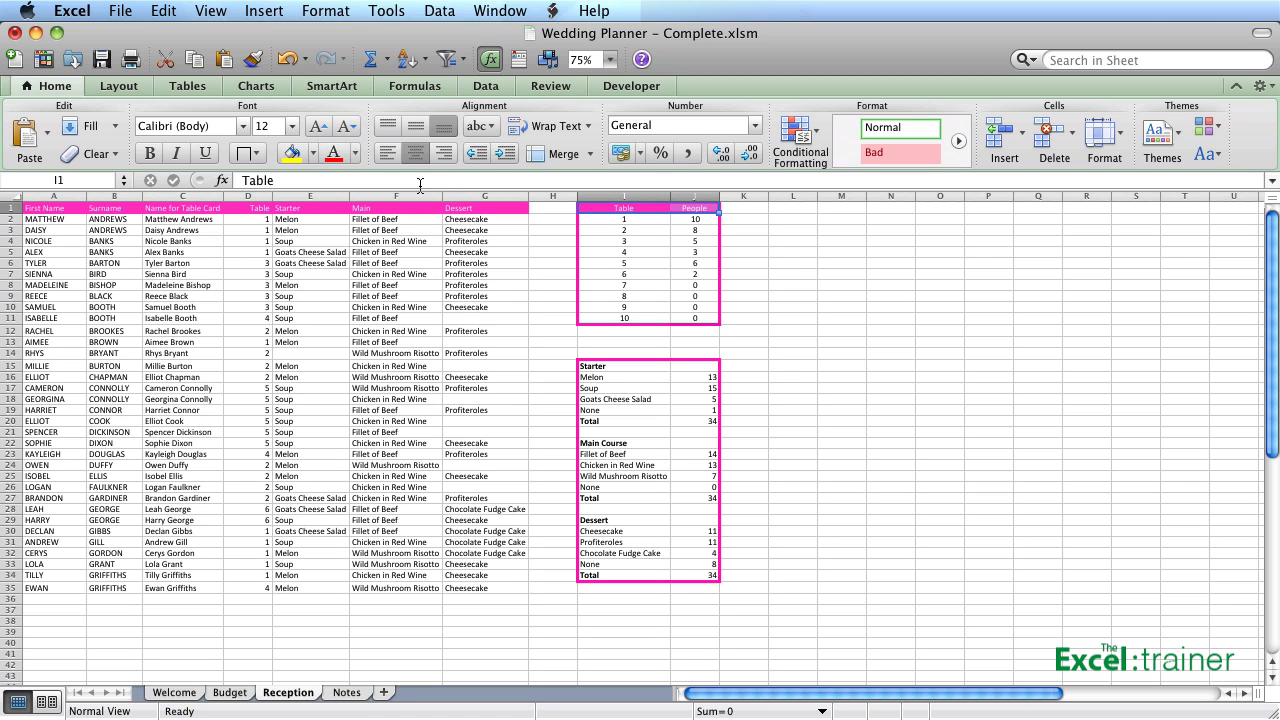
click(356, 154)
click(356, 155)
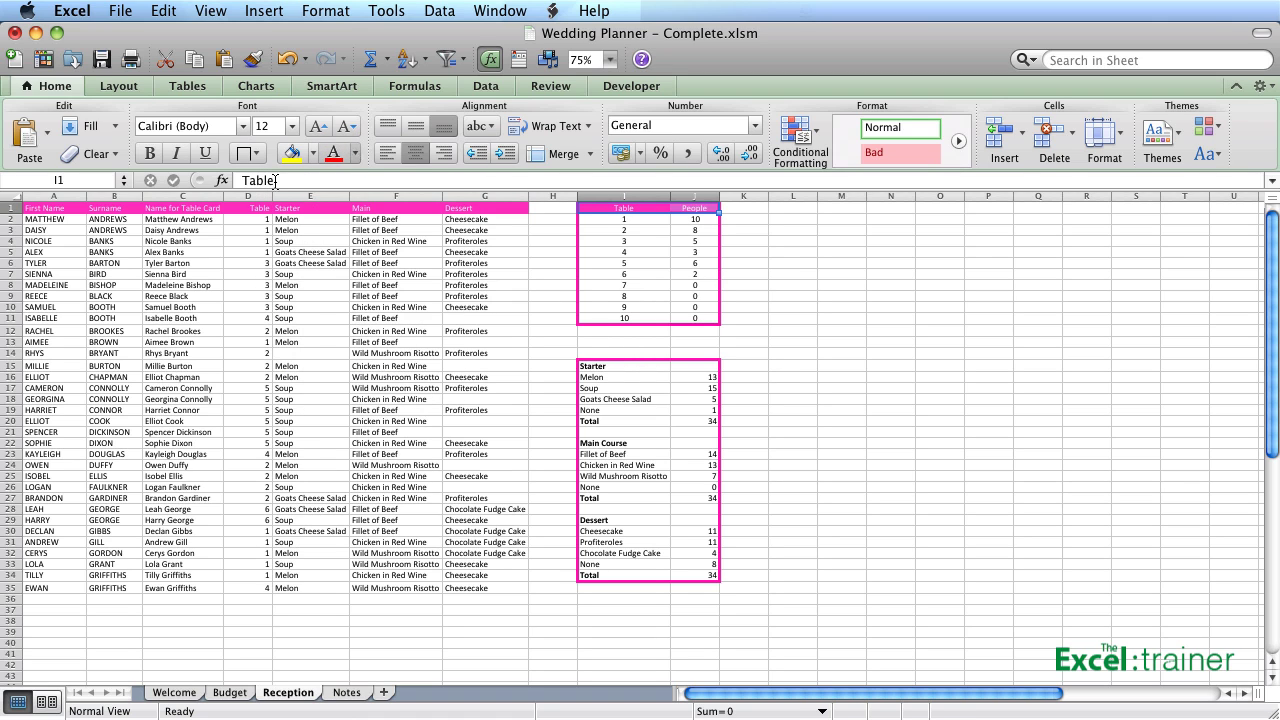